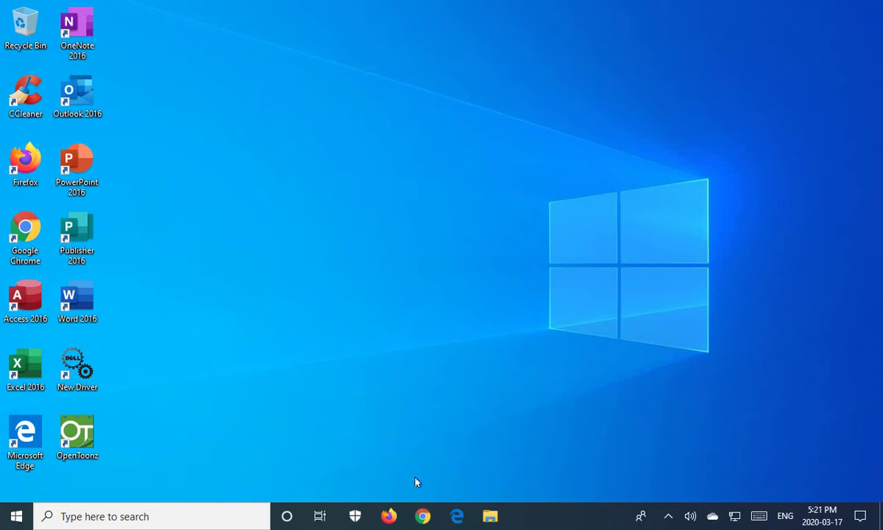
Search the web in Firefox for 'google chrome'.
click(422, 516)
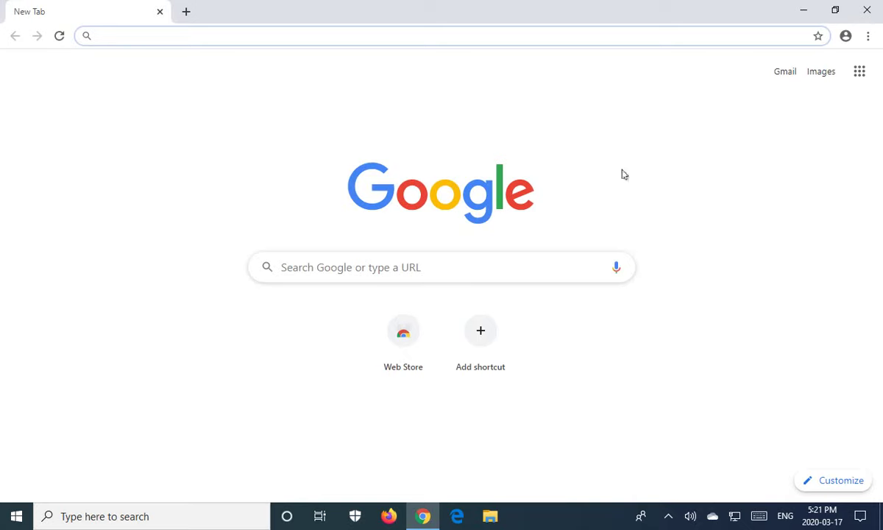
click(863, 10)
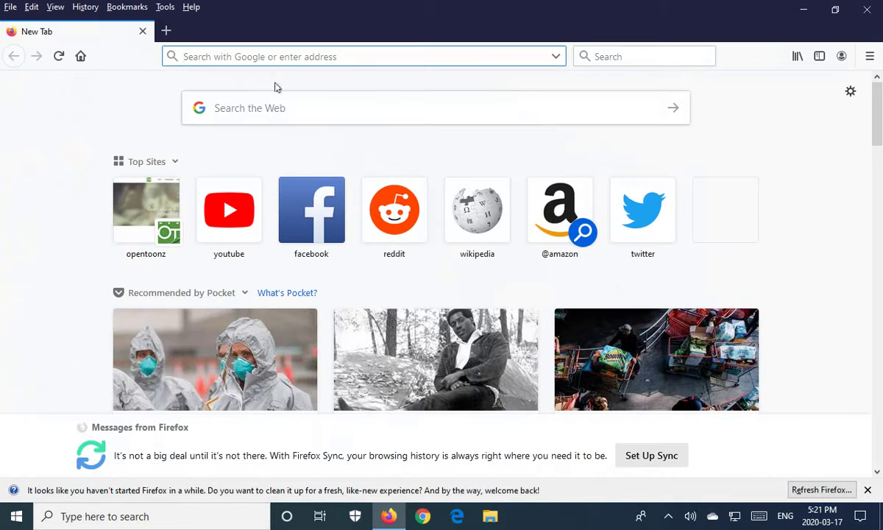
click(279, 108)
text(go)
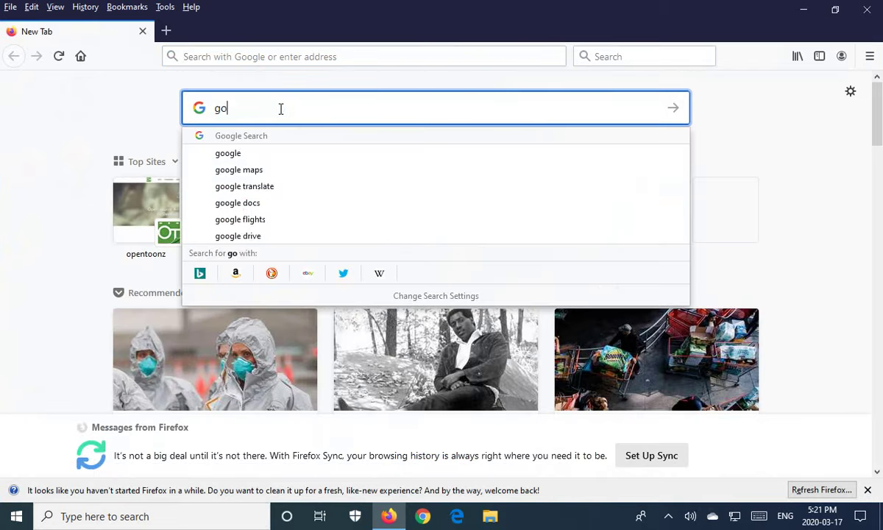
text(ogle chrome)
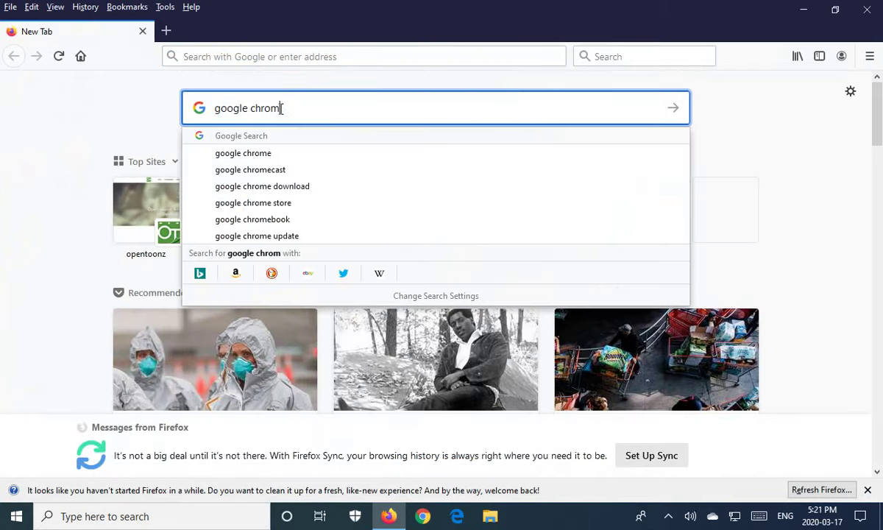
key(Return)
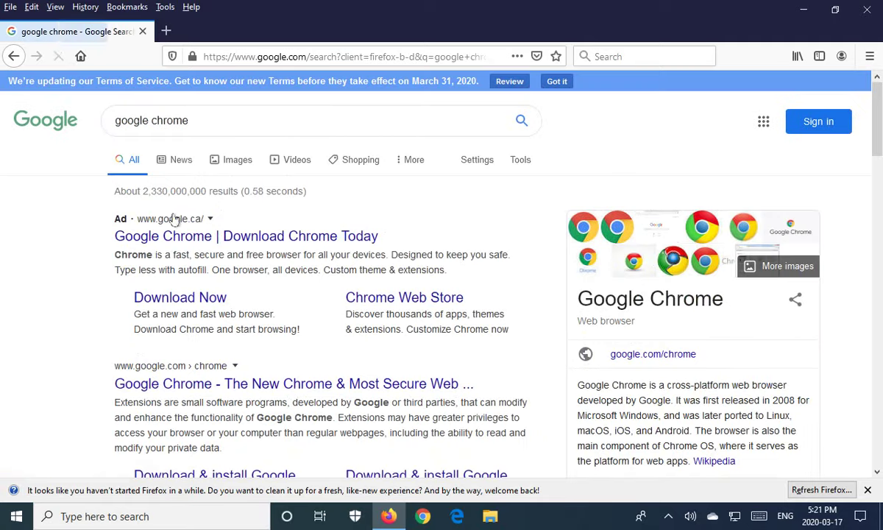
Download Chrome from google.com/chrome, accept the terms, save ChromeSetup(1).exe, and view downloads.
scroll(329, 295, down, 1)
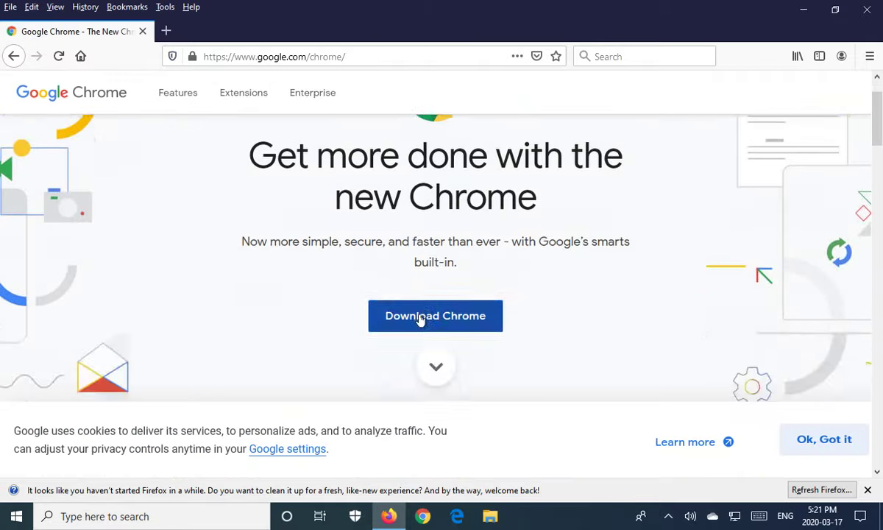
click(420, 319)
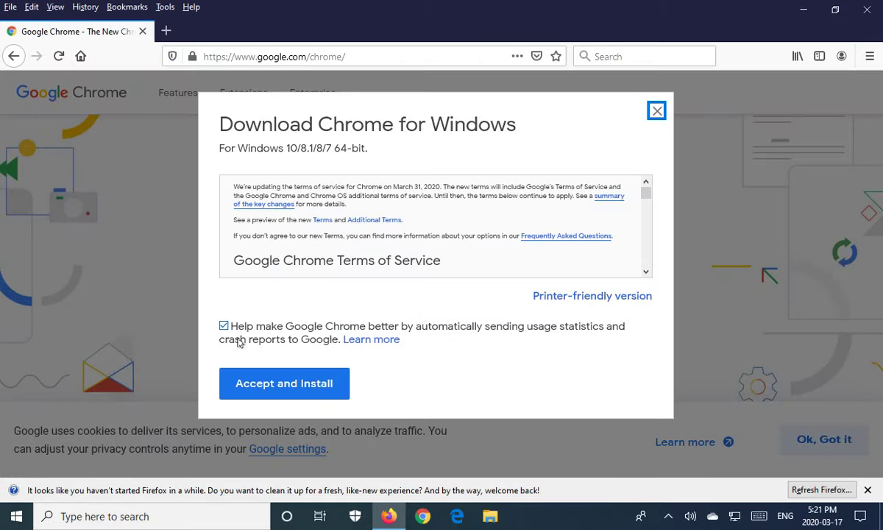
click(258, 380)
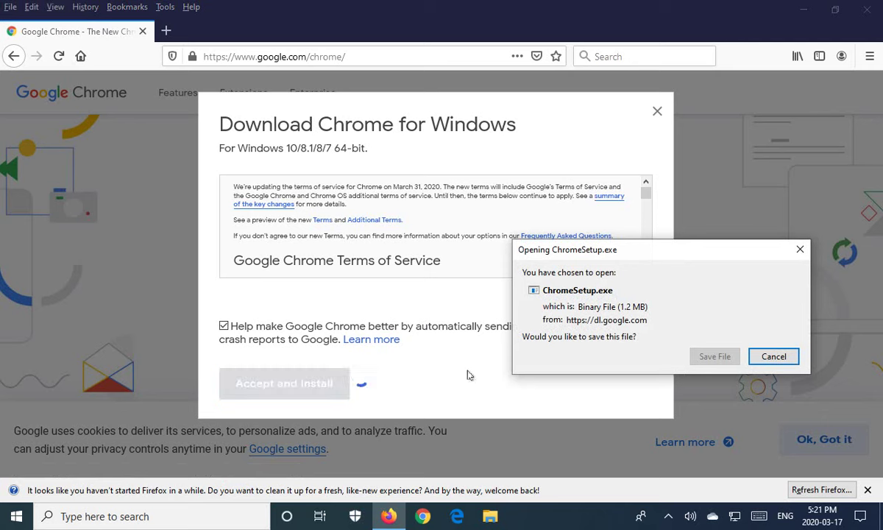
click(713, 358)
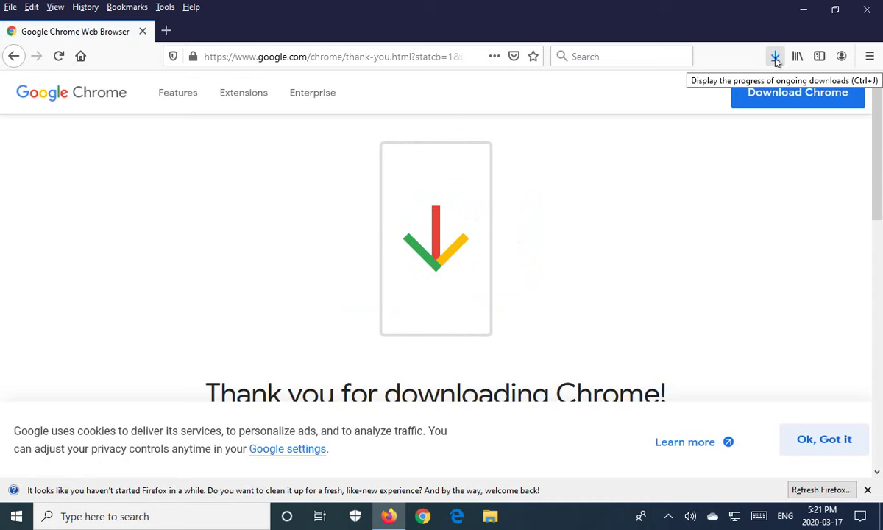
click(775, 57)
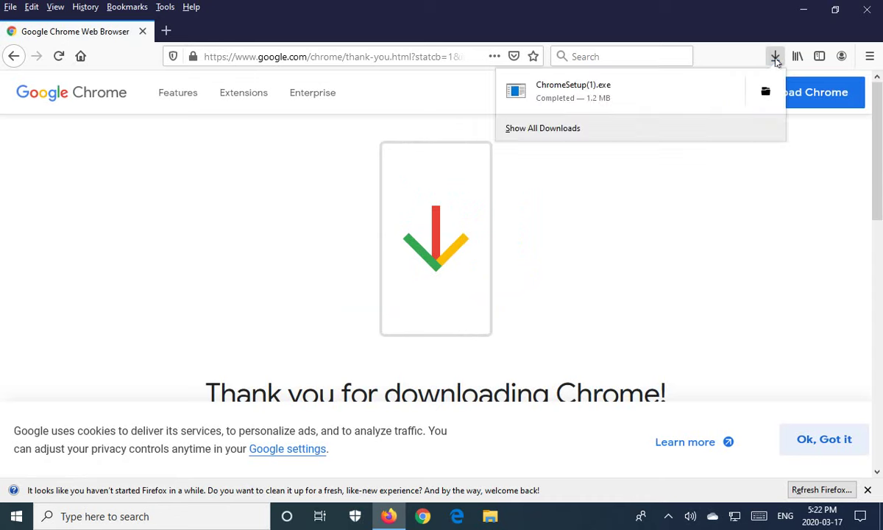
Run ChromeSetup(1).exe from the Downloads panel to install Chrome, then close Firefox.
click(554, 90)
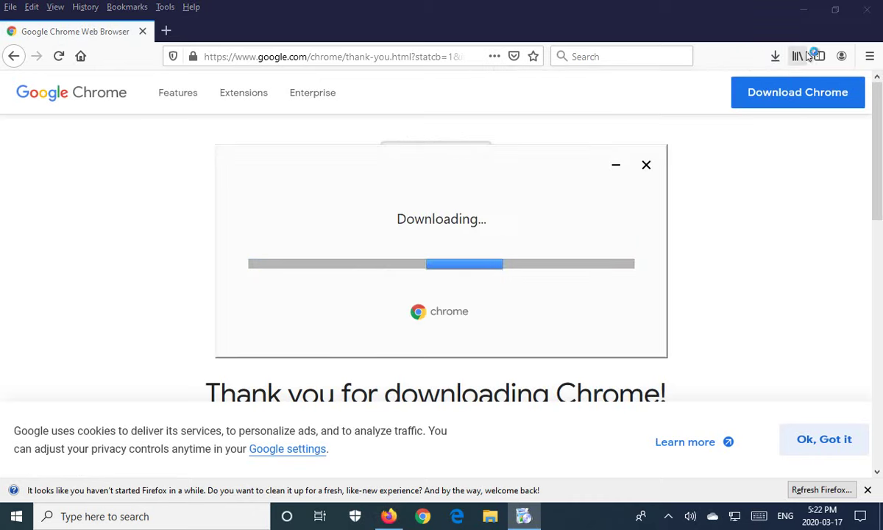
click(866, 15)
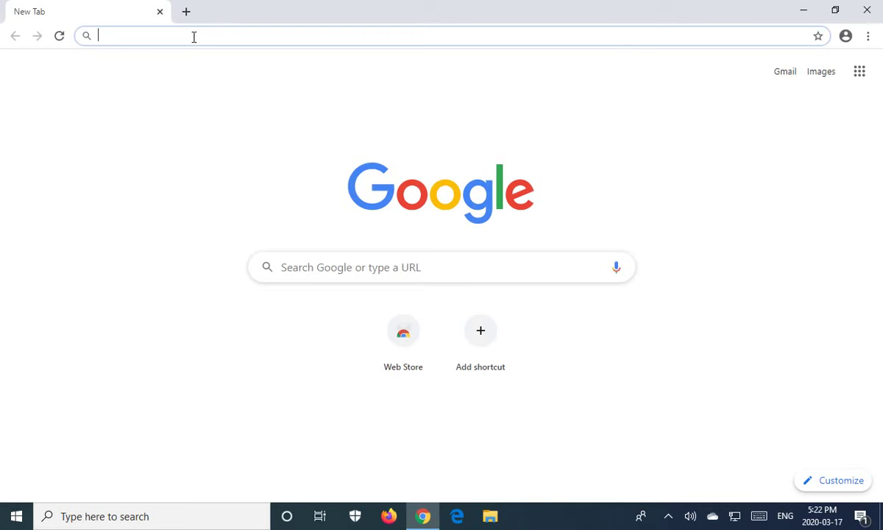
Go to gmail.com and start creating a new Google account.
text(gm)
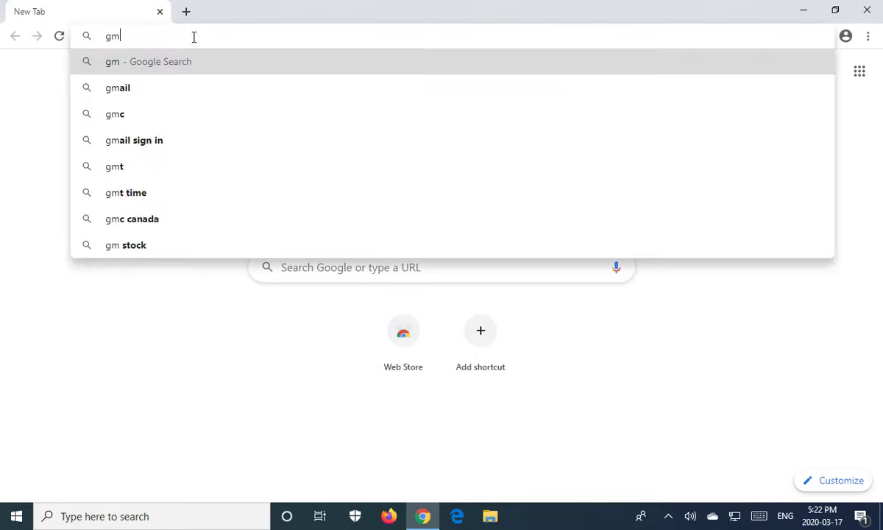
text(iail.com)
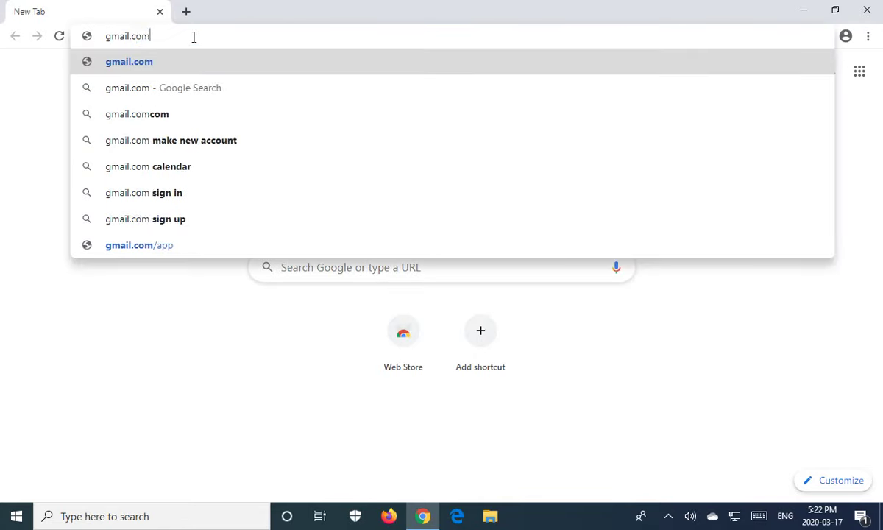
key(Return)
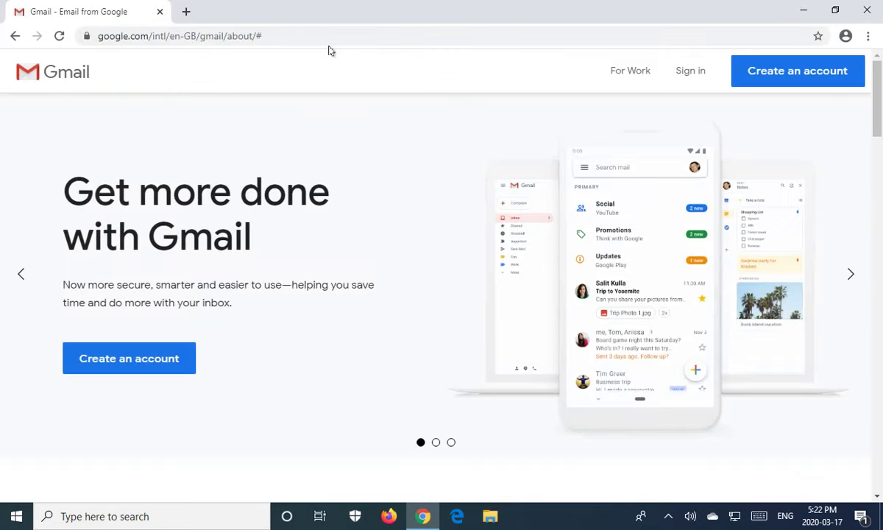
scroll(325, 222, down, 2)
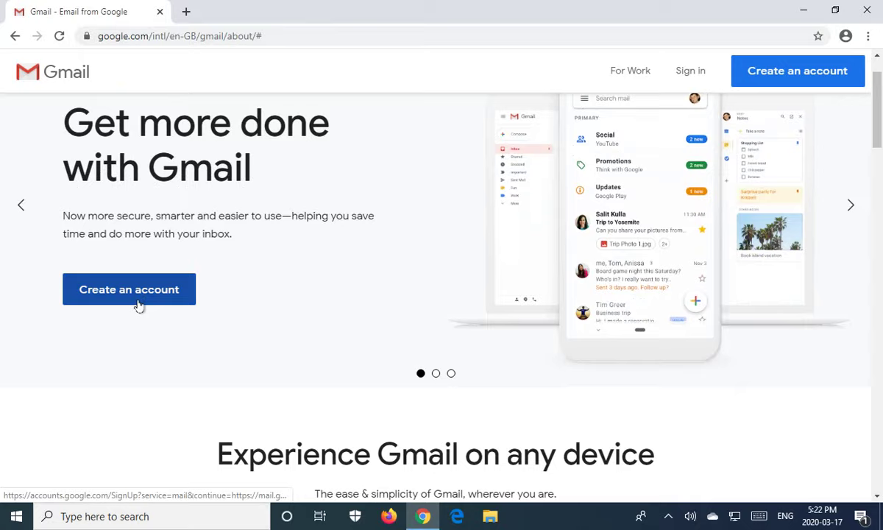
click(144, 299)
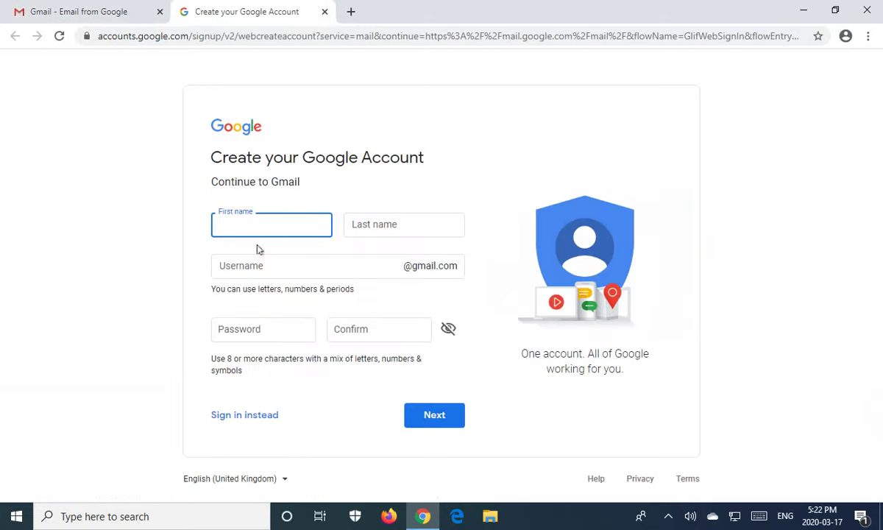
Enter the account's first and last name, chosen username, and password twice, then submit.
text(MyRemote)
key(Tab)
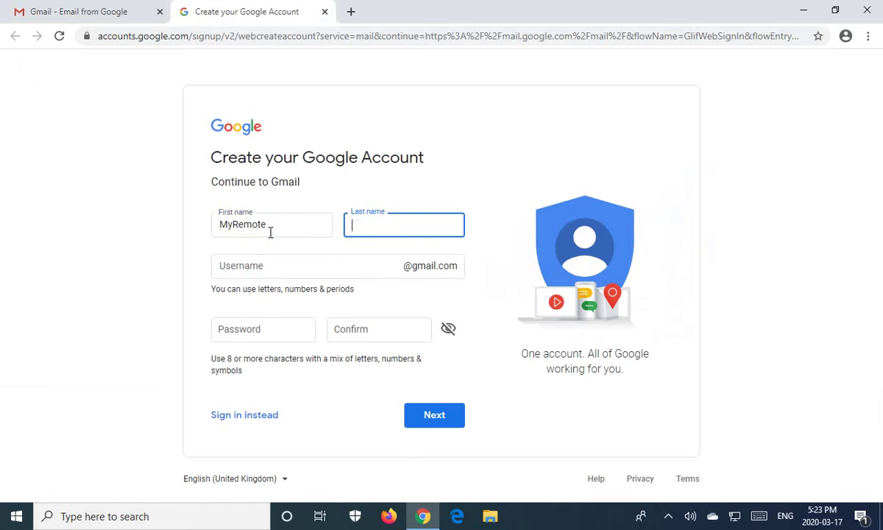
text(Access)
click(218, 263)
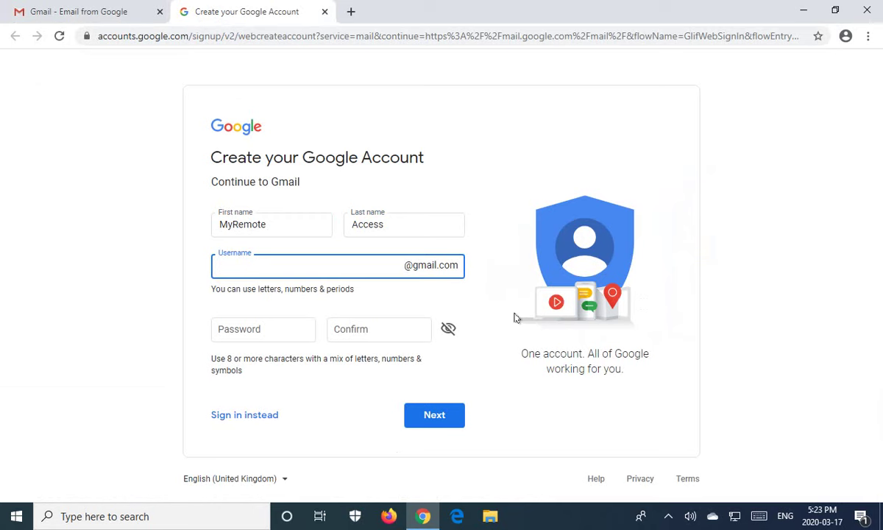
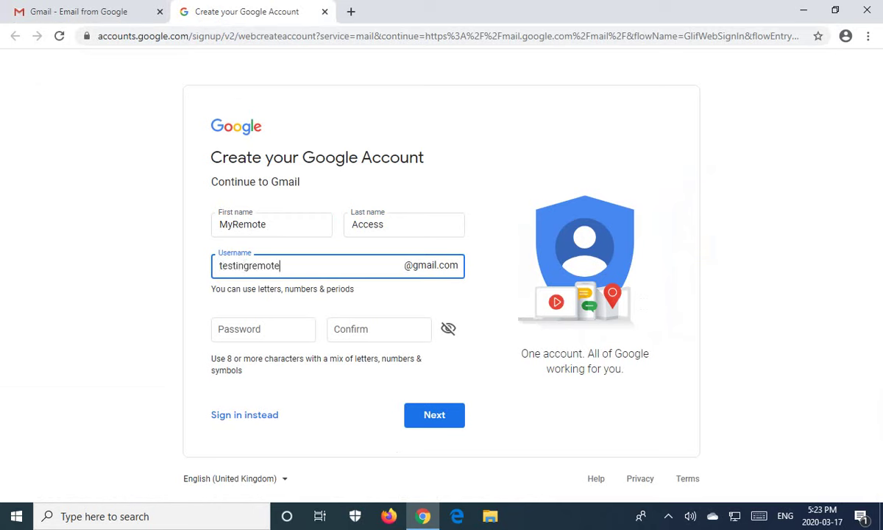
click(266, 330)
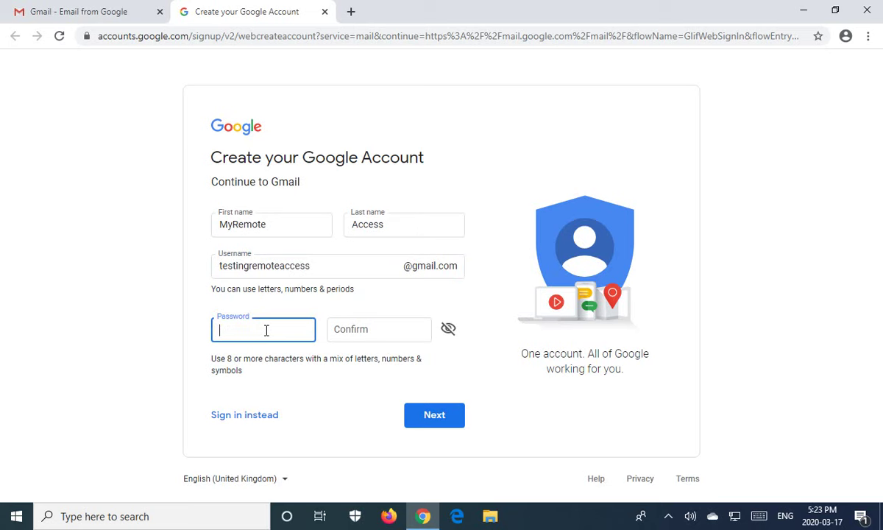
text(*************)
click(342, 337)
text(**)
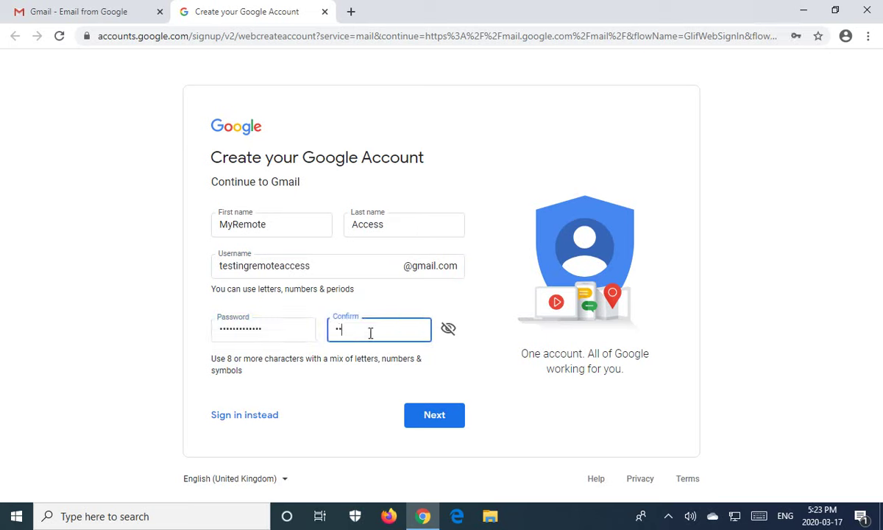
text(************)
click(434, 416)
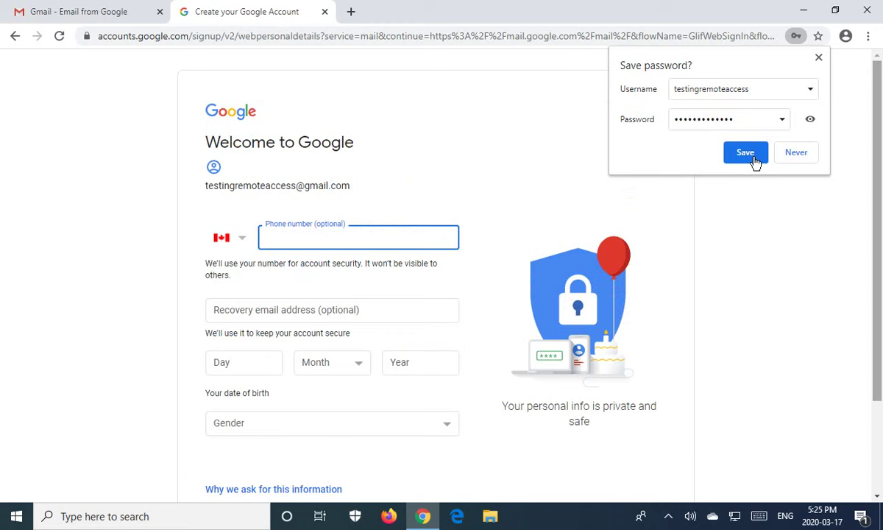
Save the new account password in Chrome and dismiss the saved-password notice.
click(755, 160)
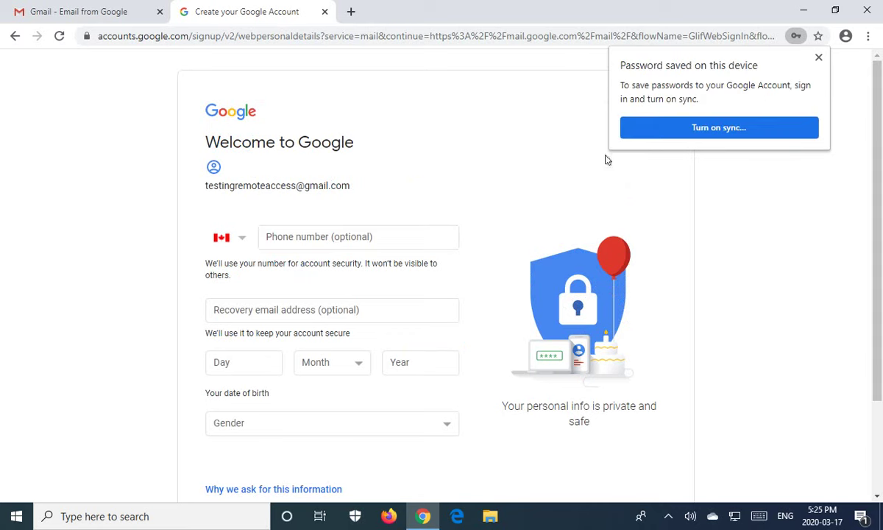
click(818, 58)
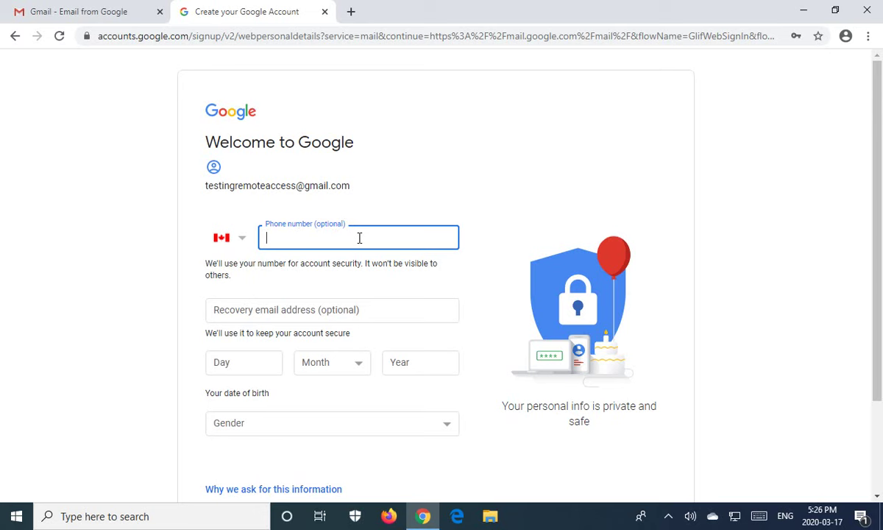
Enter the date of birth as 1 January 1950.
click(329, 314)
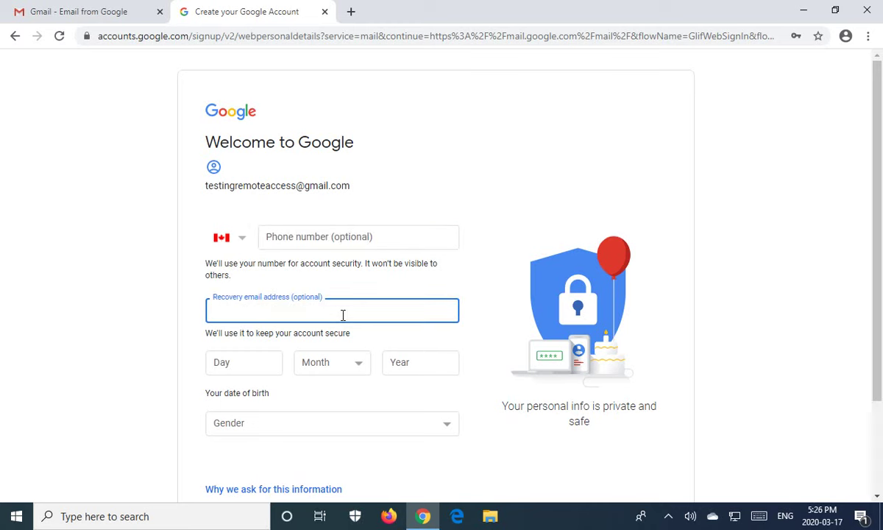
click(240, 361)
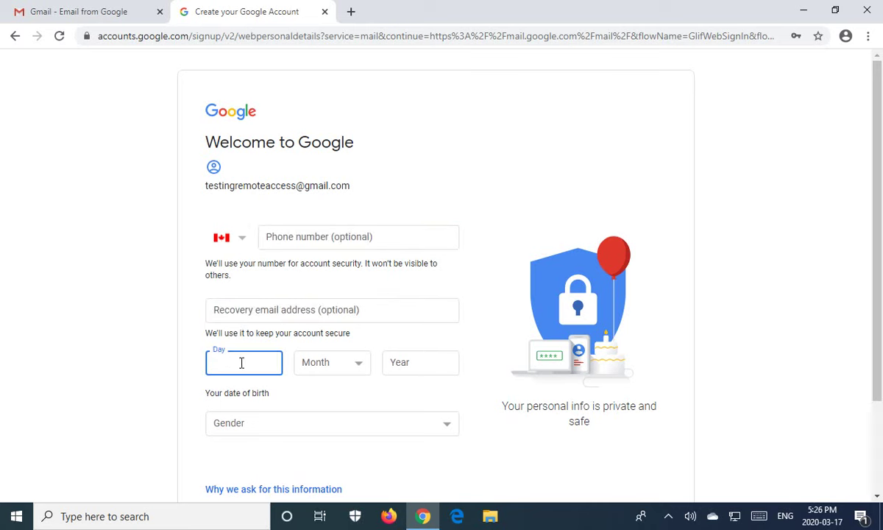
text(1)
click(358, 365)
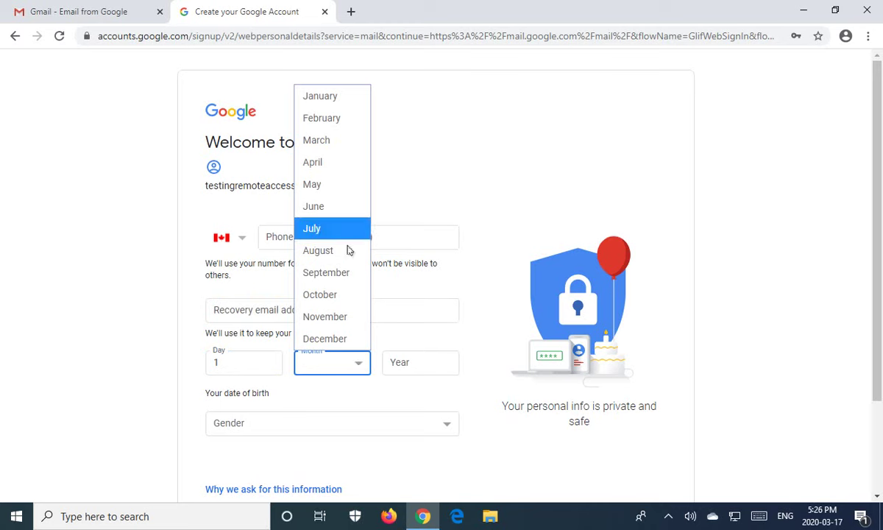
click(333, 103)
click(402, 357)
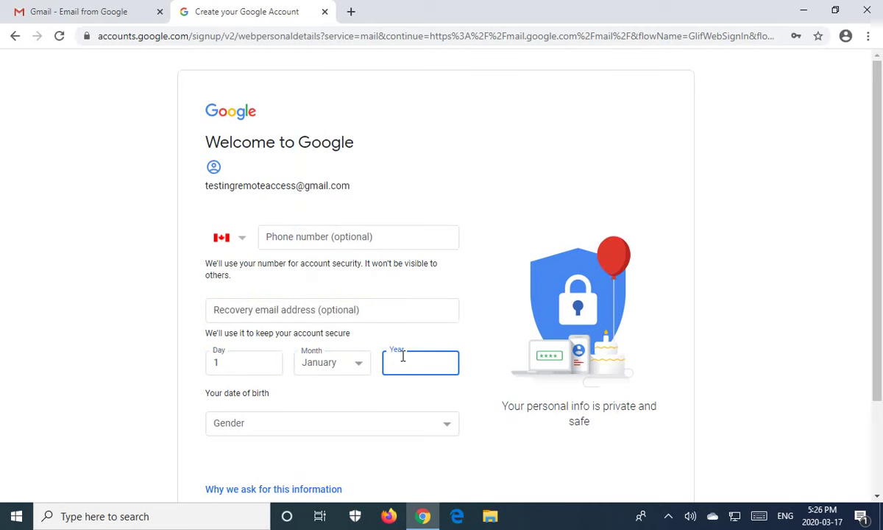
text(1950)
Set the gender to Male.
click(446, 423)
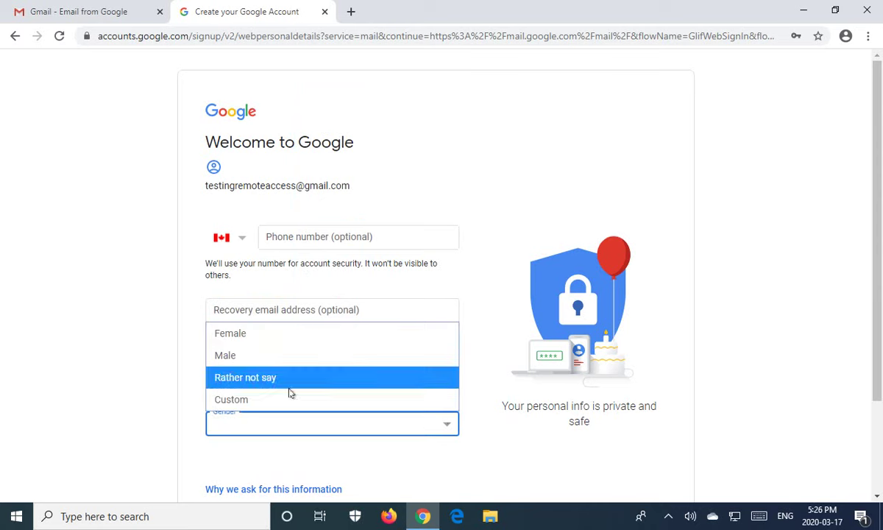
click(238, 358)
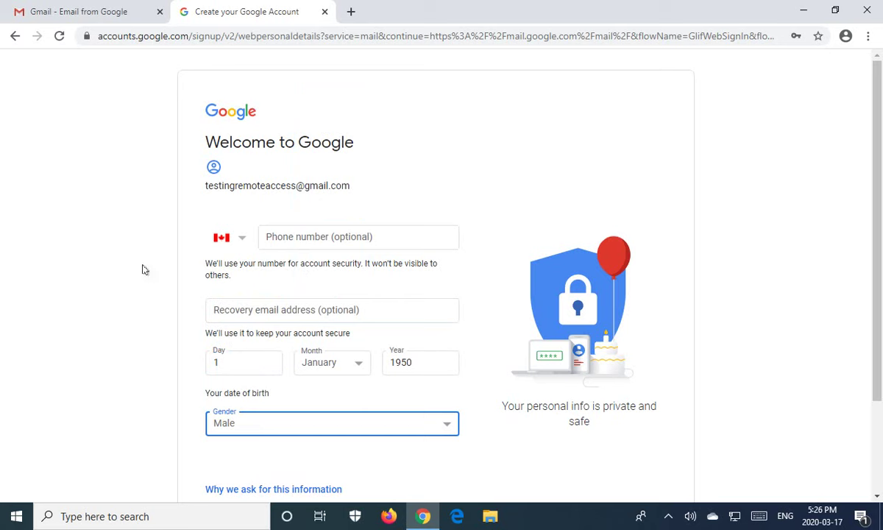
drag(350, 186, 190, 178)
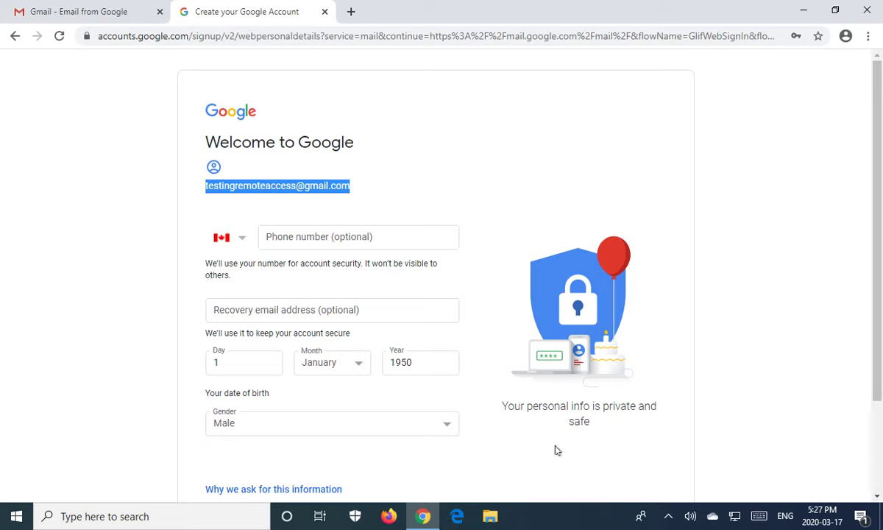
scroll(555, 451, down, 2)
scroll(557, 450, down, 1)
Submit the personal details, scroll through the Privacy and Terms, and agree to them.
click(442, 427)
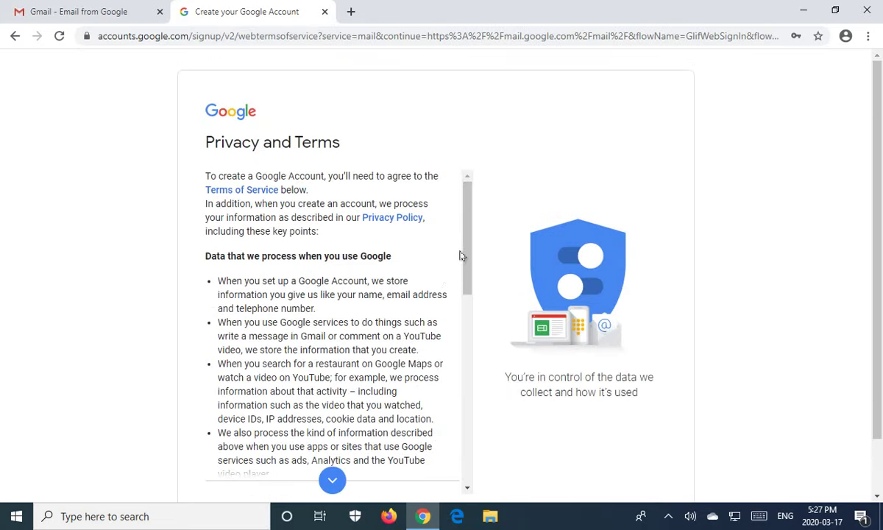
drag(462, 252, 453, 386)
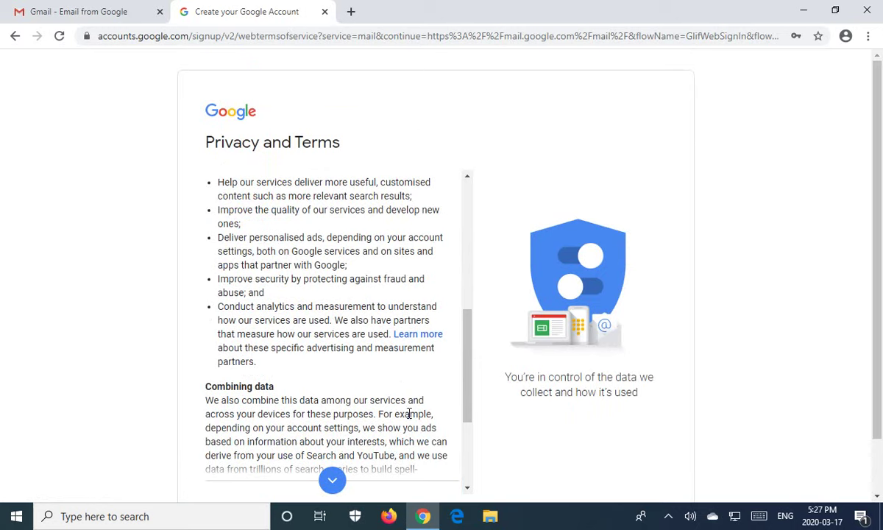
scroll(434, 374, down, 3)
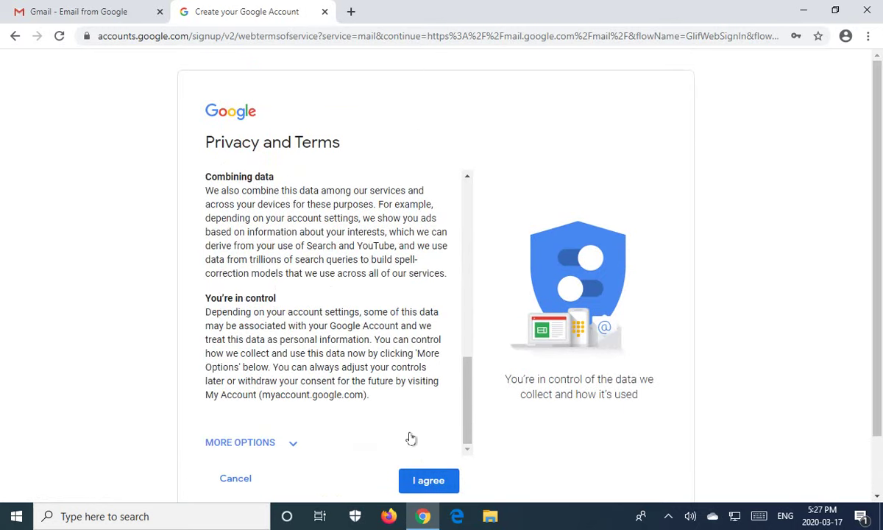
click(428, 482)
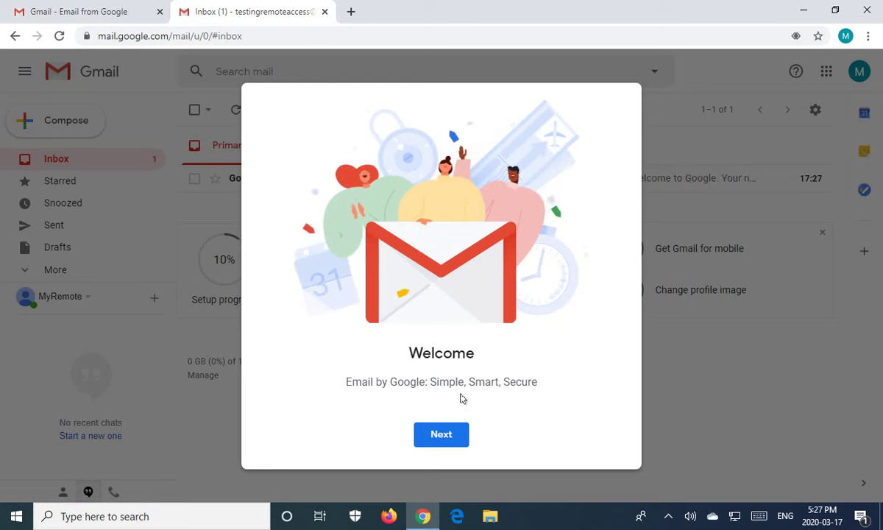
Dismiss the Gmail welcome, keep the default view, and close the inbox tab.
click(449, 444)
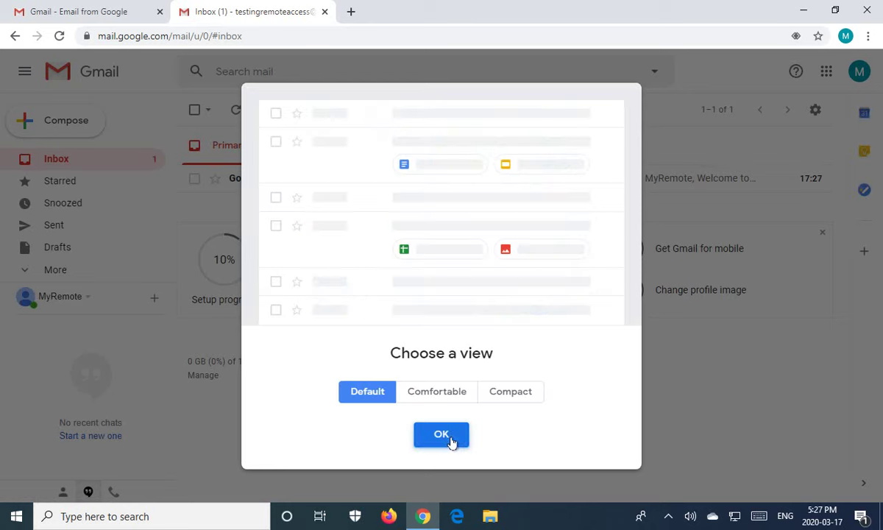
click(452, 442)
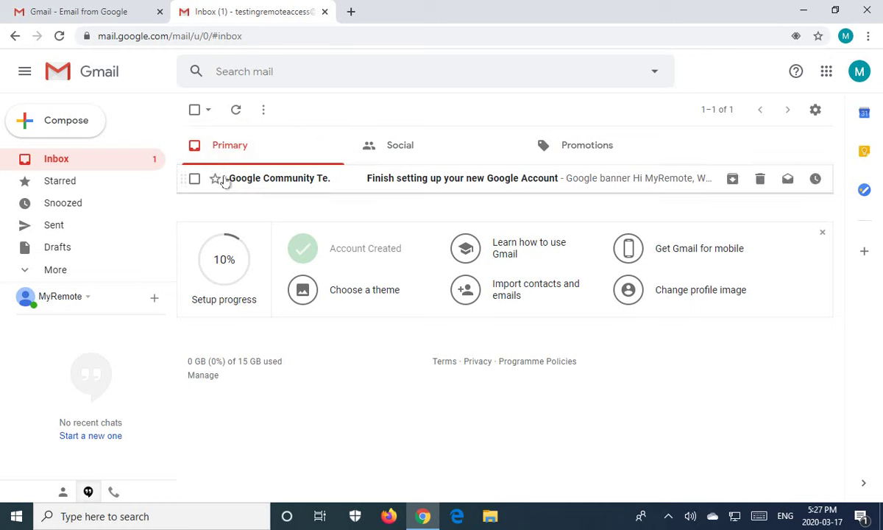
click(324, 12)
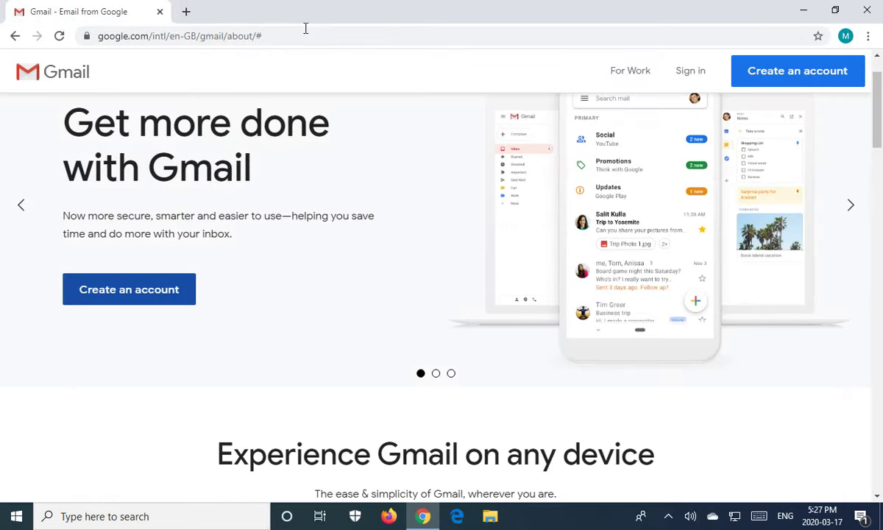
click(296, 36)
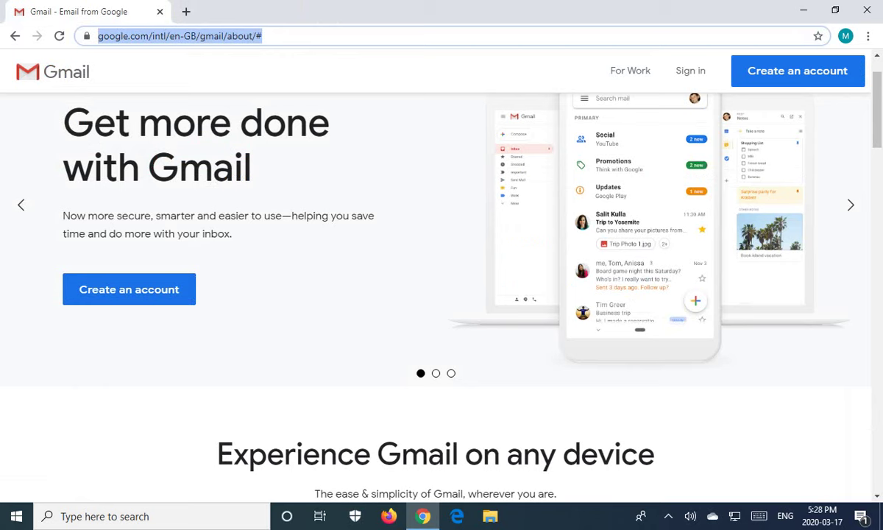
click(277, 36)
Replace the address with remotedesktop.google.com and load the Chrome Remote Desktop site.
drag(331, 37, 125, 48)
key(BackSpace)
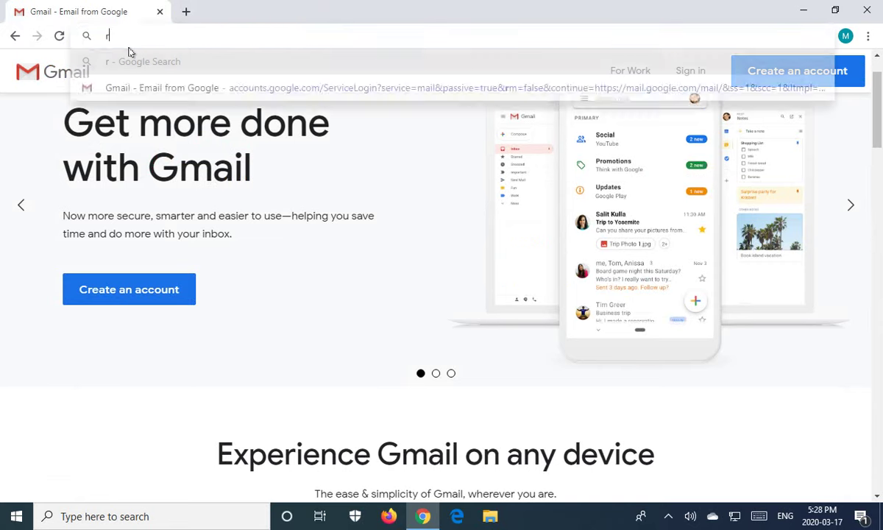
text(remote)
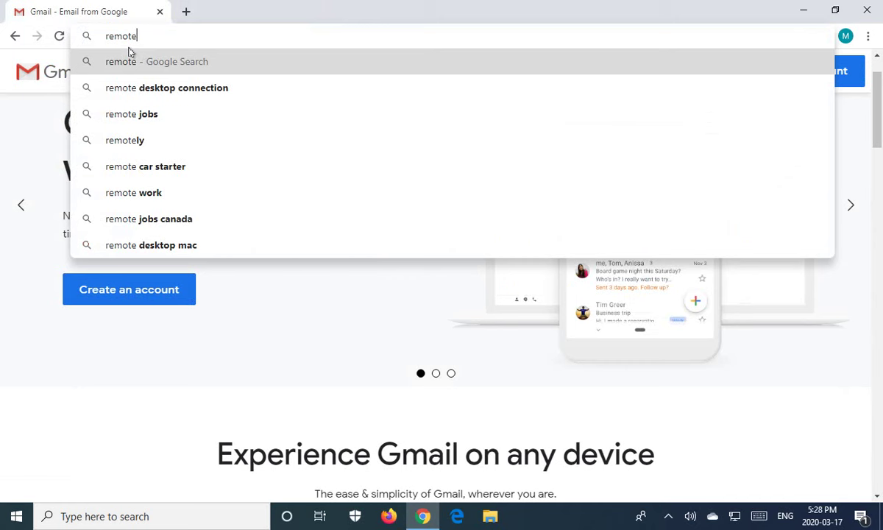
text(deskt)
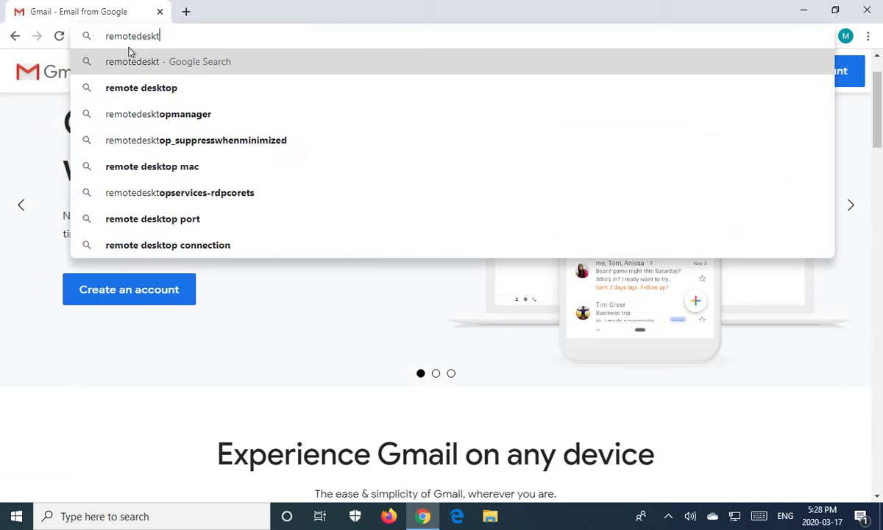
text(op.google.com)
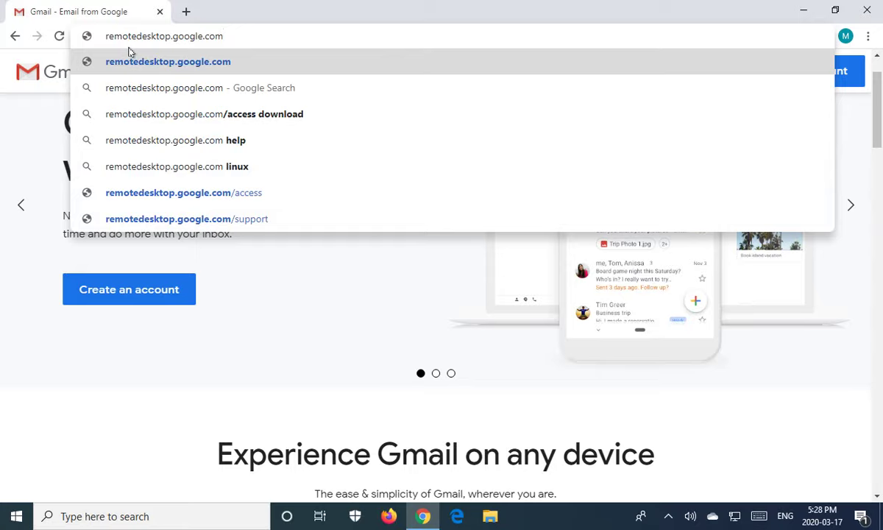
key(Return)
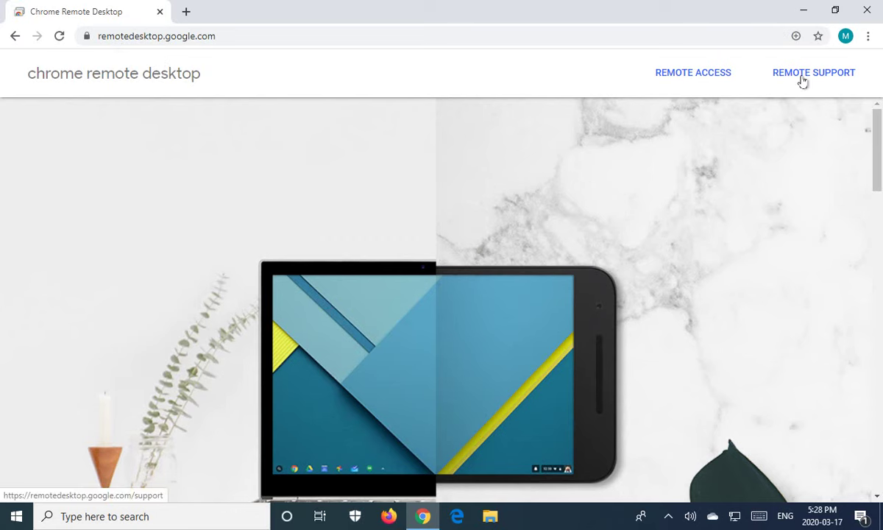
Open Remote Access, dismiss the app-install popup, and start the remote access download.
click(704, 77)
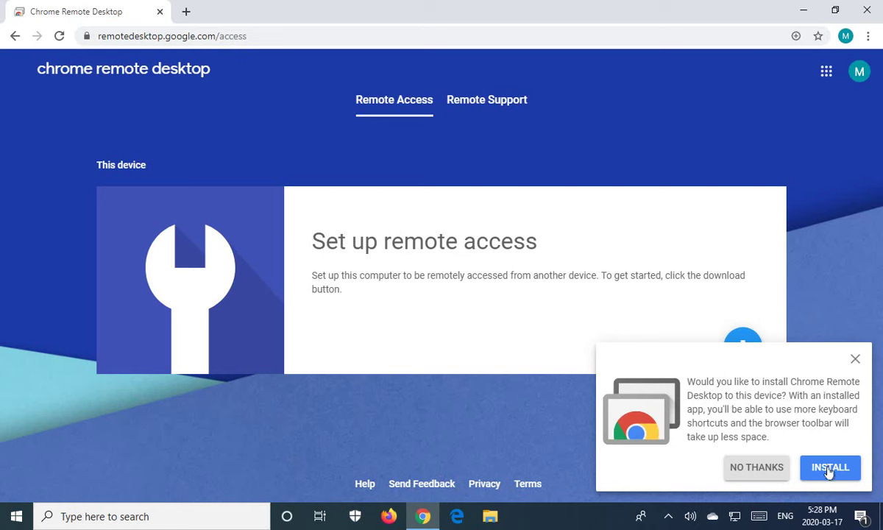
click(854, 360)
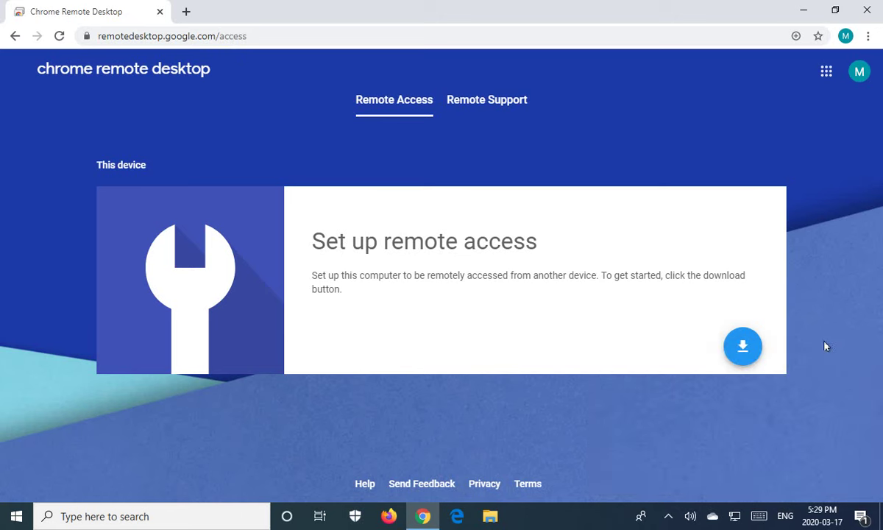
click(742, 348)
Add the Chrome Remote Desktop extension to Chrome and turn on sync for the account.
click(743, 348)
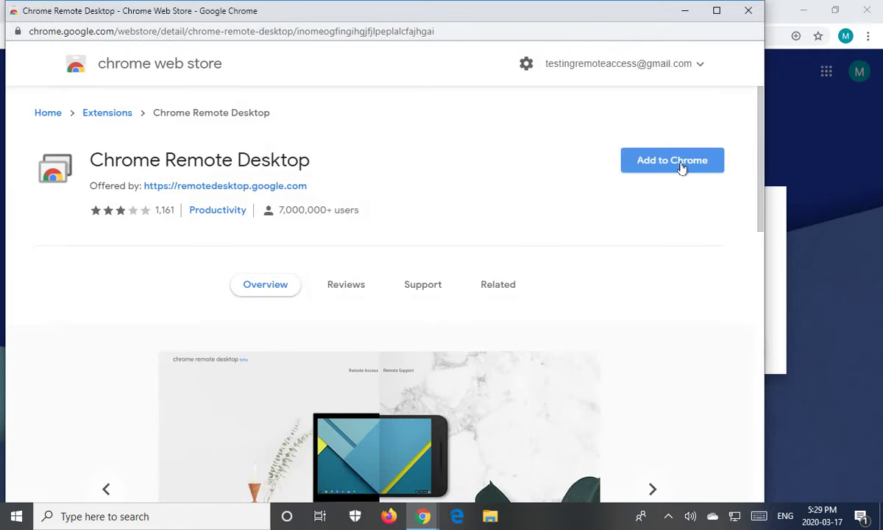
click(682, 168)
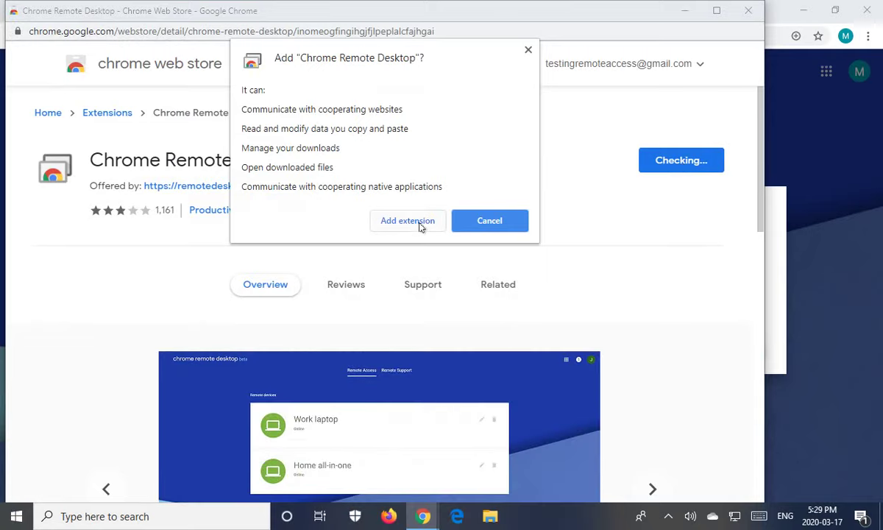
click(419, 222)
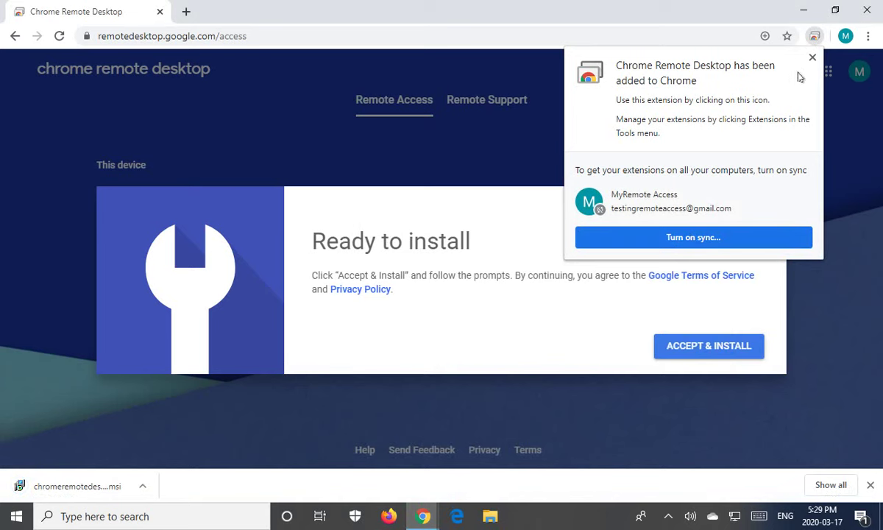
click(674, 240)
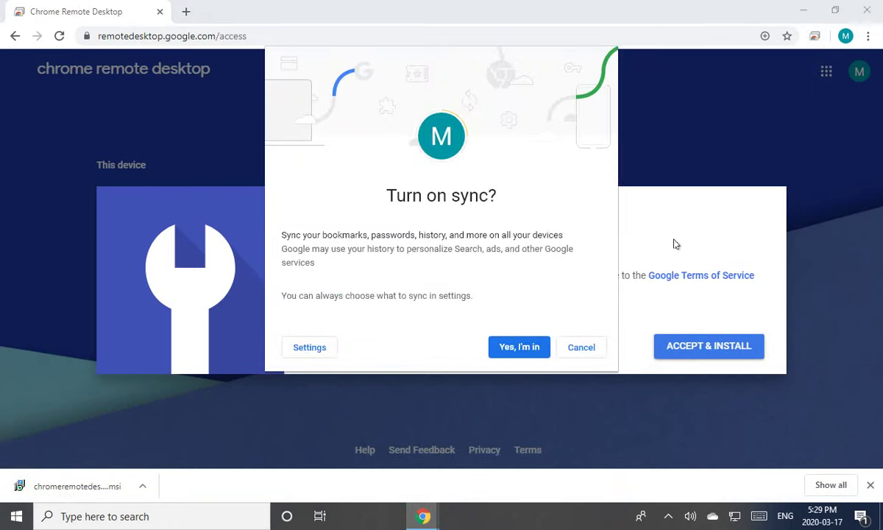
click(508, 349)
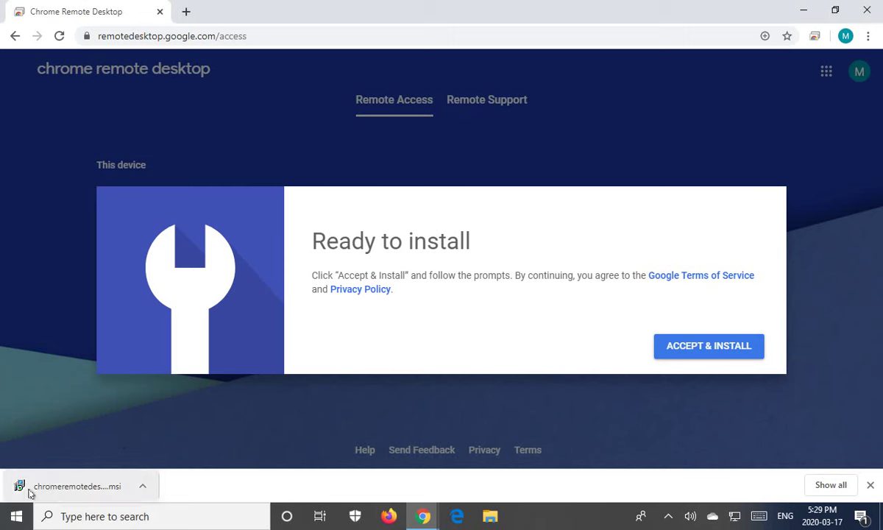
Run the downloaded Chrome Remote Desktop Host installer, accepting its terms and letting it close conflicting apps.
click(143, 487)
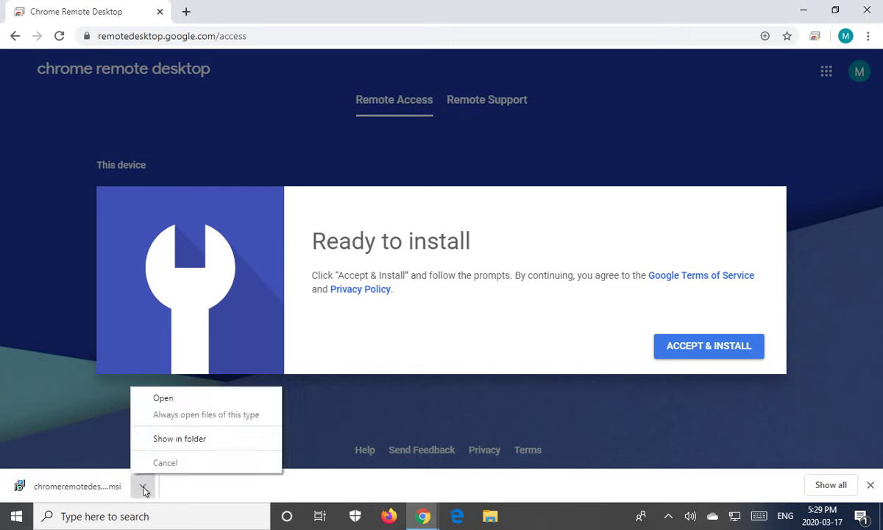
click(175, 405)
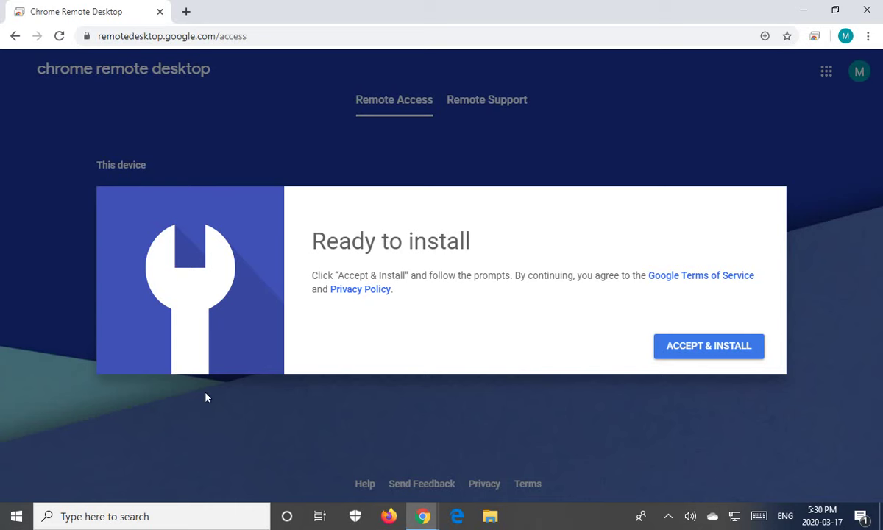
click(719, 351)
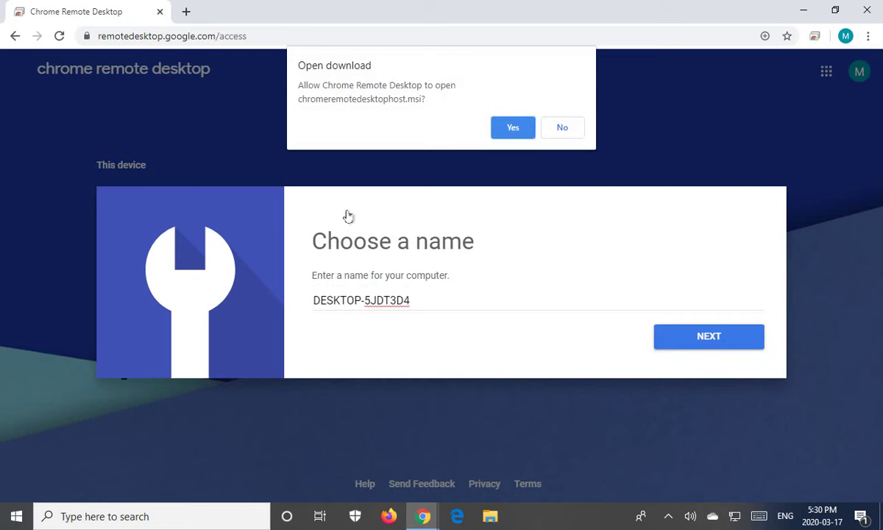
click(514, 129)
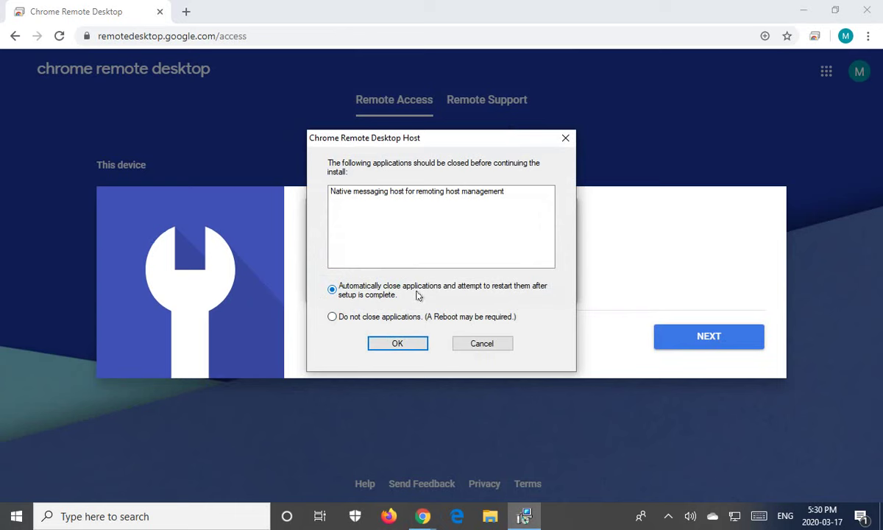
click(398, 345)
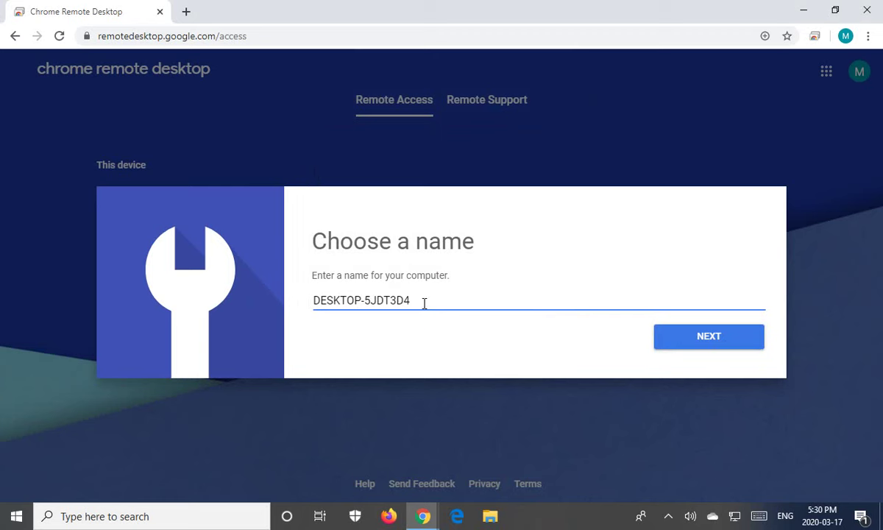
Replace the default name DESKTOP-5JDT3D4 with 'Office Computer' and continue.
drag(418, 299, 310, 314)
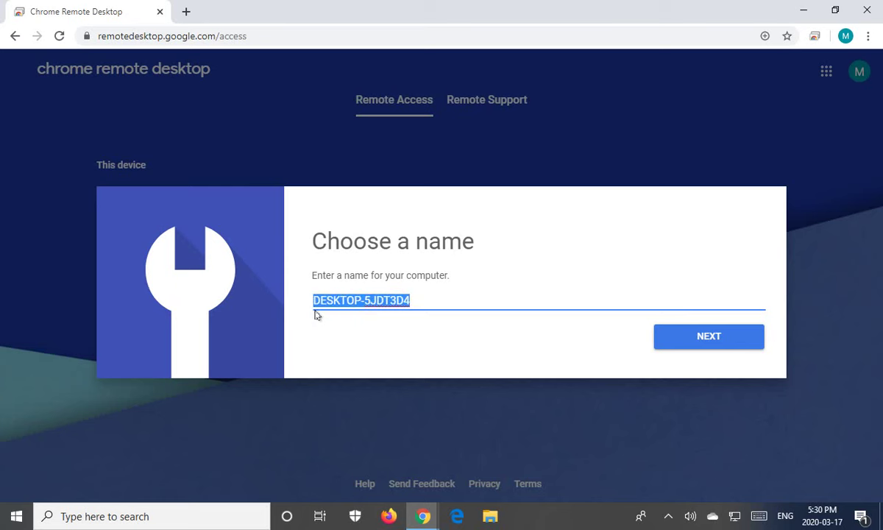
text(Off)
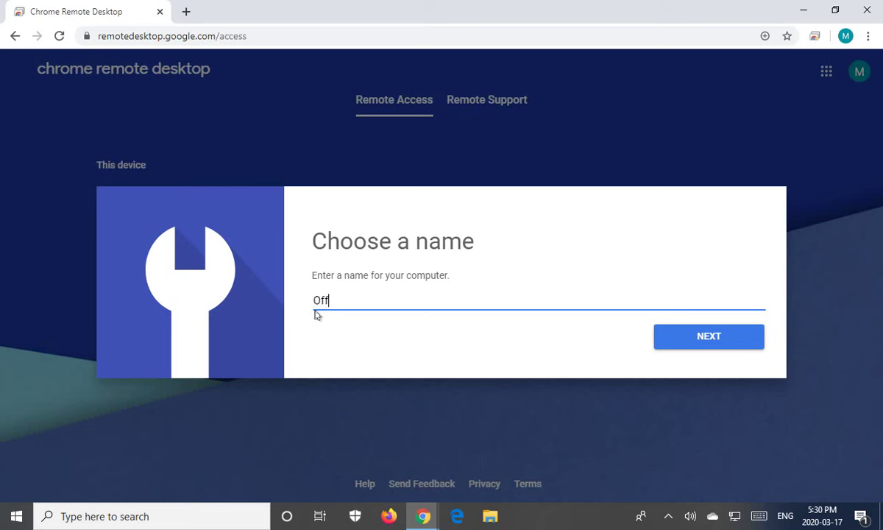
text(ice Computer)
click(721, 341)
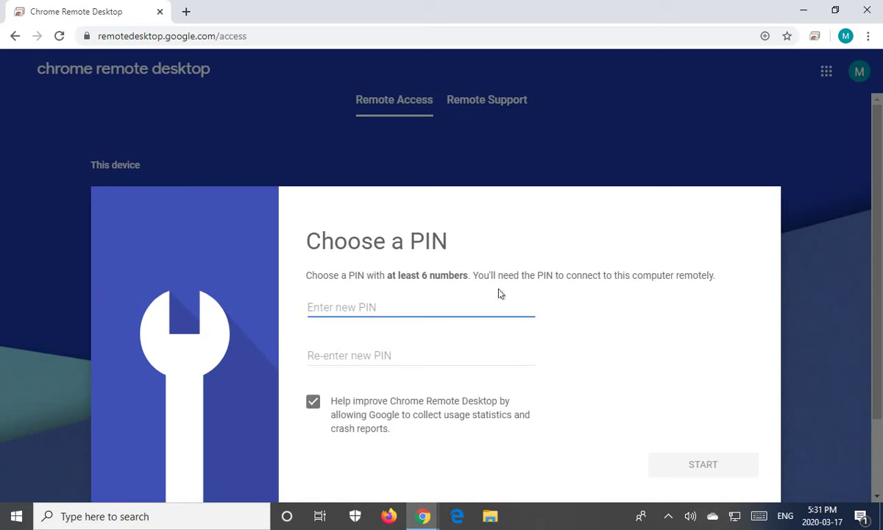
Enter and confirm a six-digit PIN, start remote access, and decline saving it as a password.
text(123456)
click(373, 357)
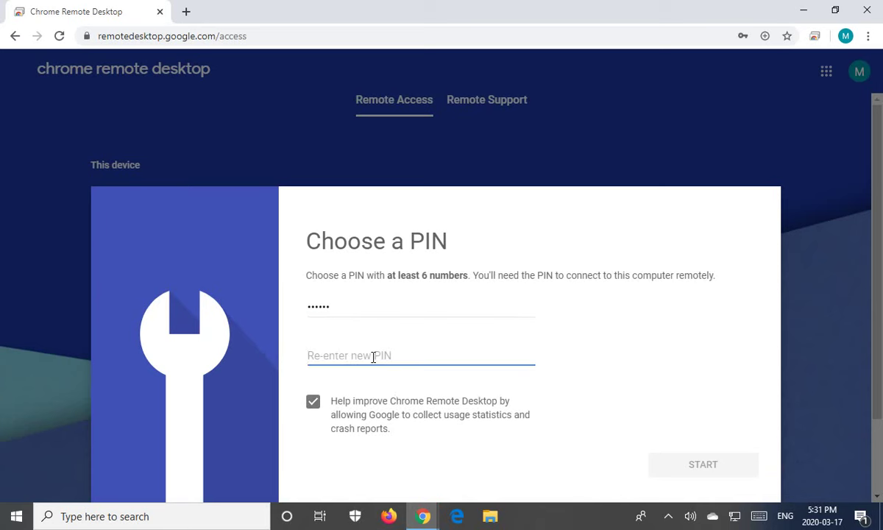
text(123456)
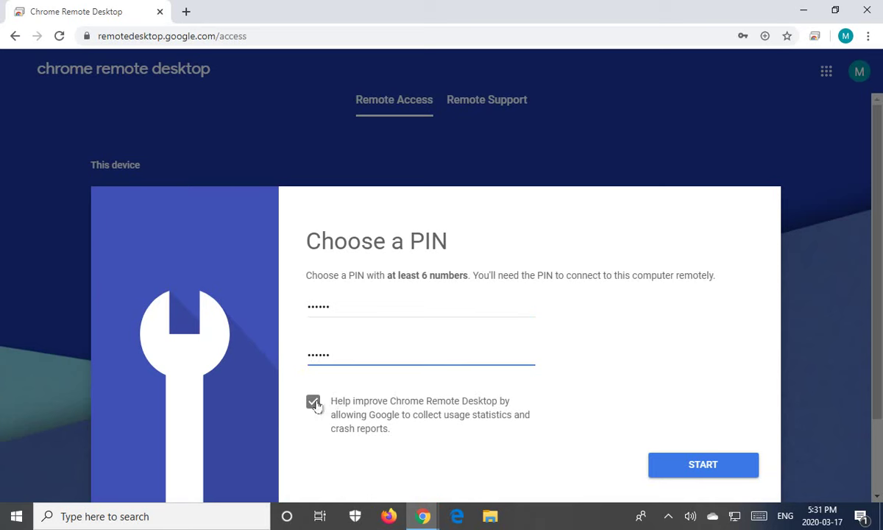
click(705, 473)
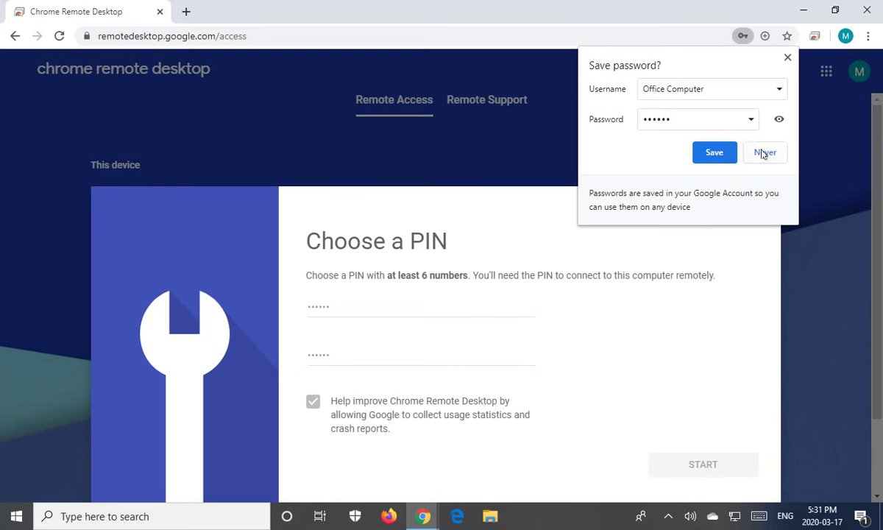
click(788, 59)
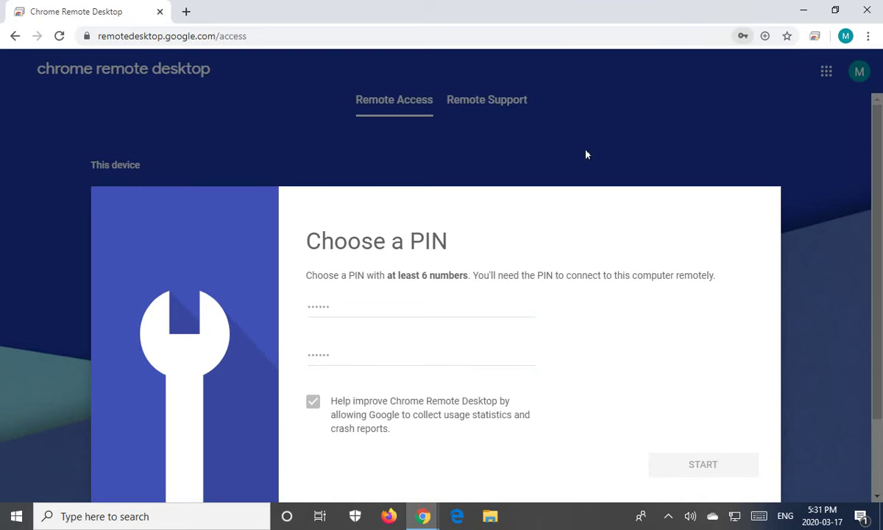
scroll(557, 361, down, 2)
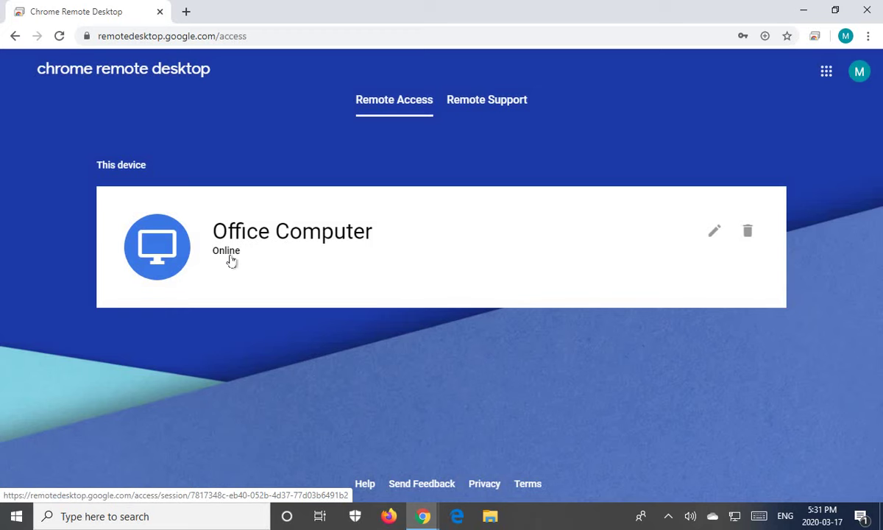
Close the Chrome Remote Desktop and Chrome Web Store windows.
click(873, 13)
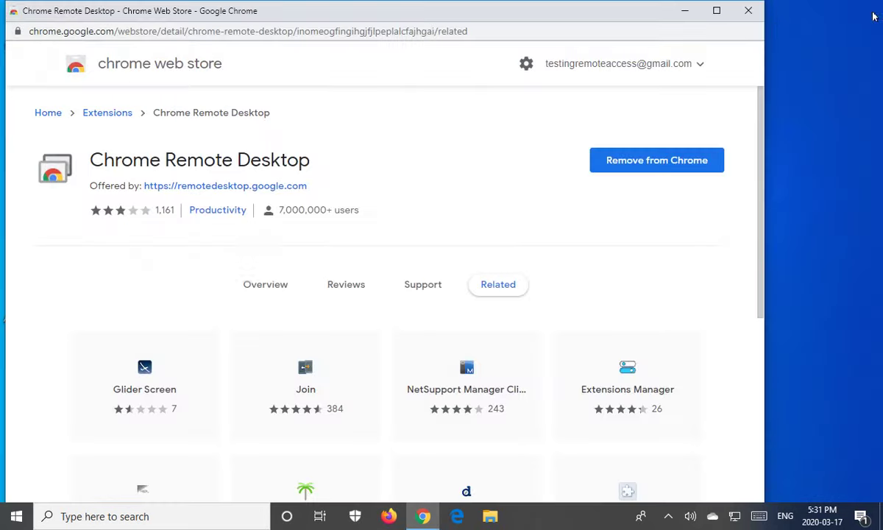
click(748, 12)
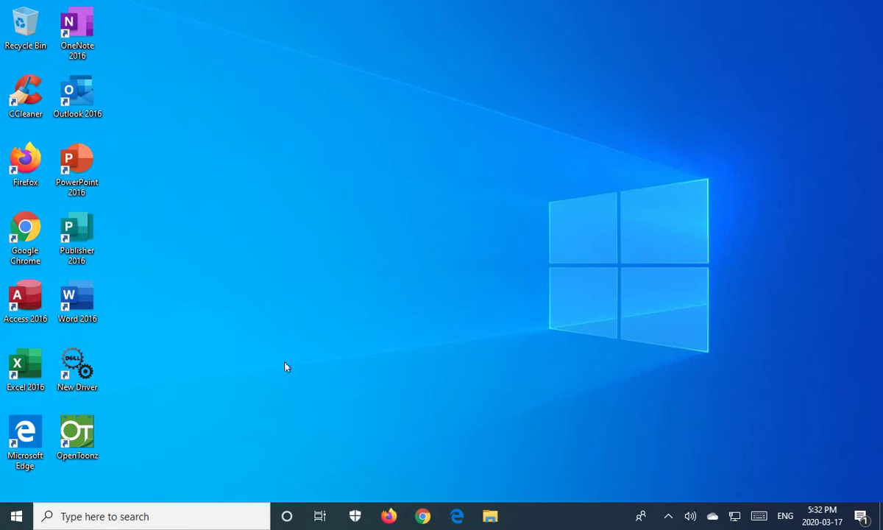
Open Control Panel from Start search, view items as Small icons, and maximize the window.
click(16, 517)
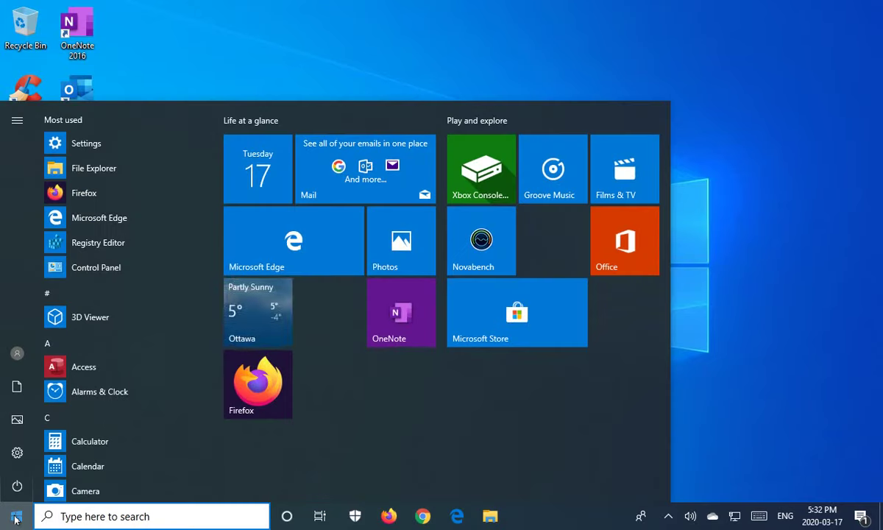
text(contro)
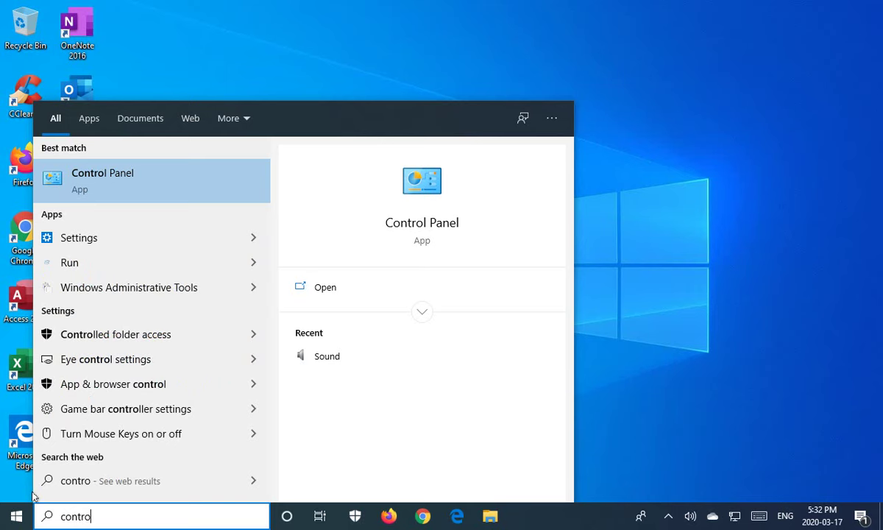
click(101, 183)
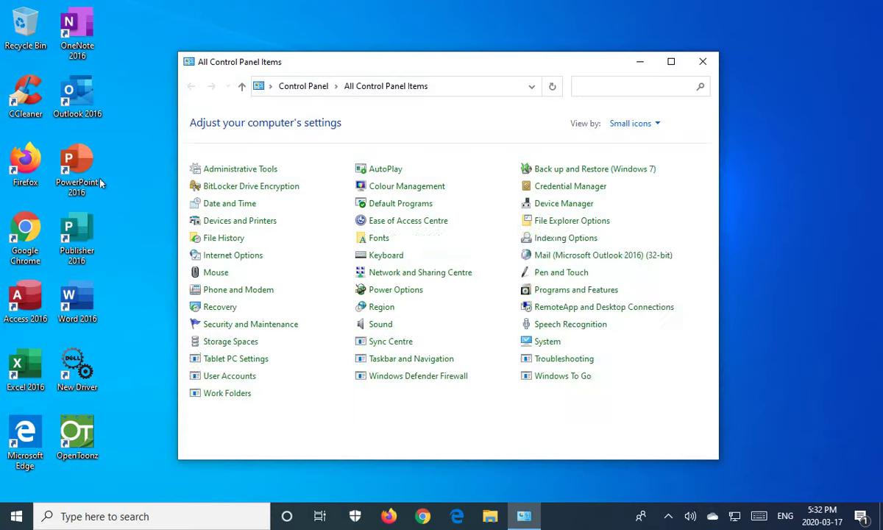
click(657, 127)
click(644, 175)
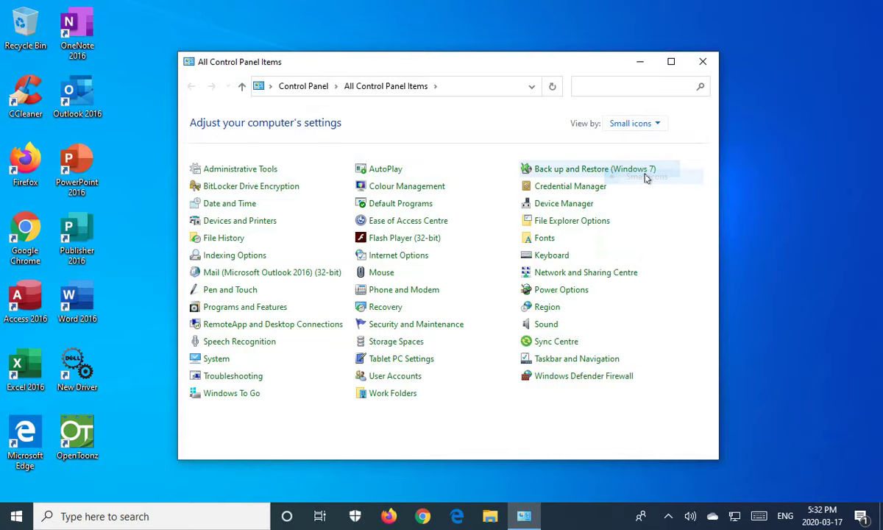
click(670, 61)
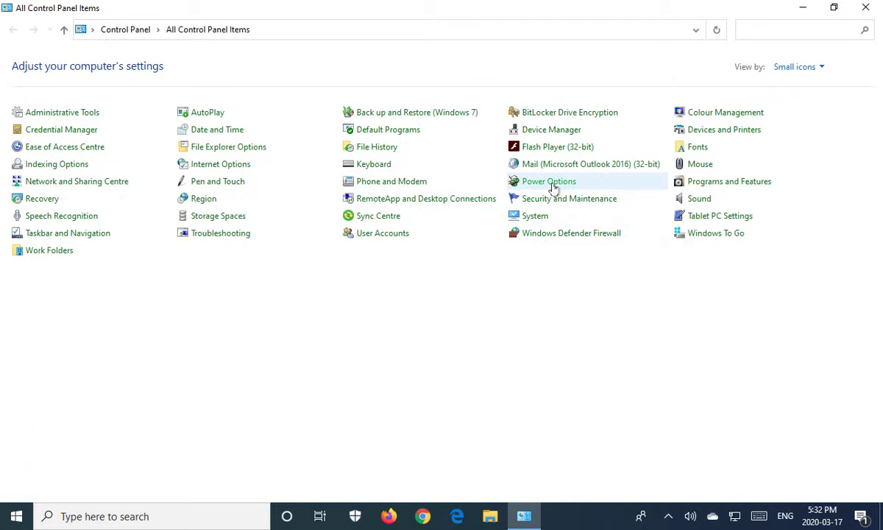
Open Power Options and view the Balanced plan settings, with display off and sleep at Never.
click(553, 189)
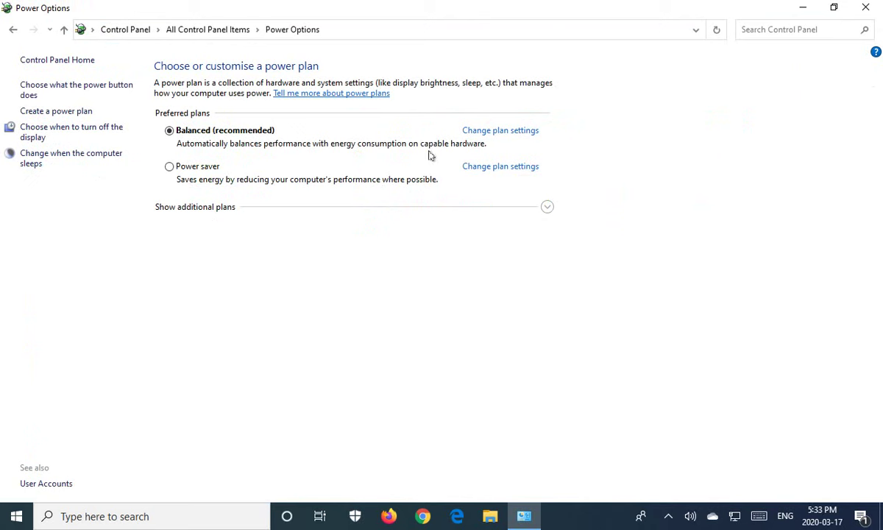
click(511, 133)
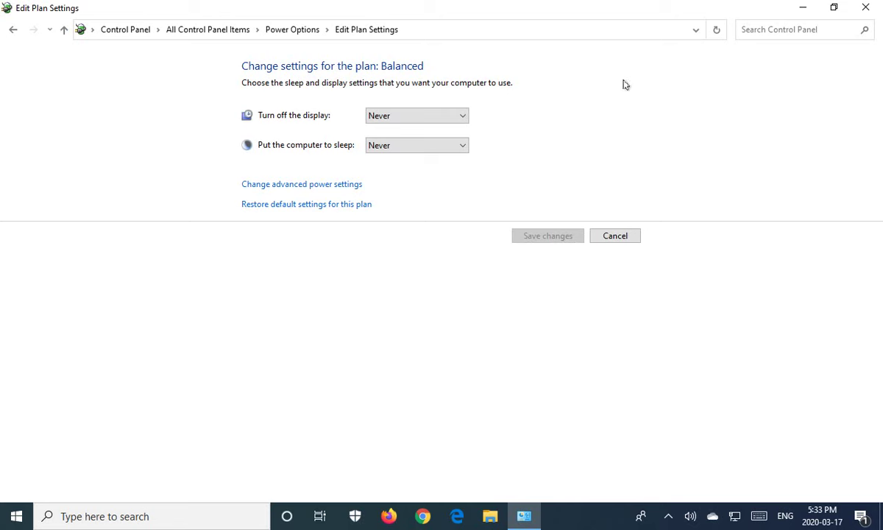
click(12, 31)
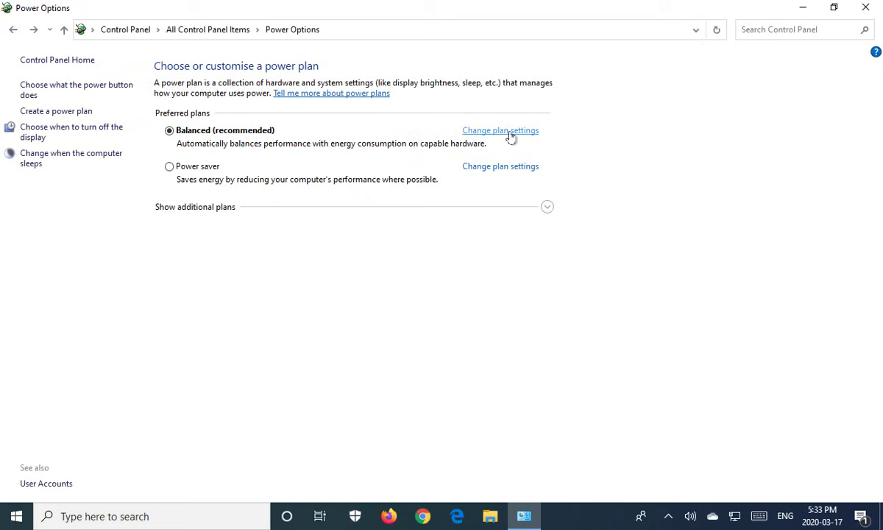
click(509, 134)
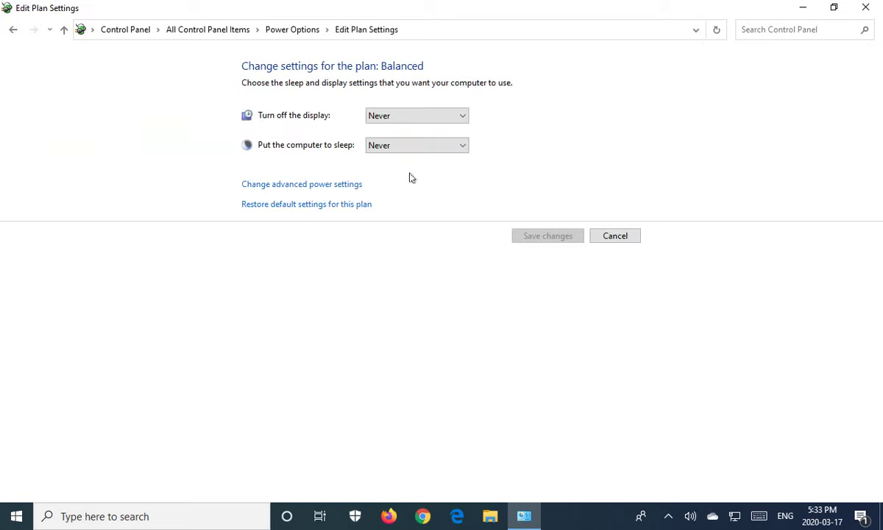
In advanced power settings, try adjusting Sleep after, leaving it at Never.
click(299, 187)
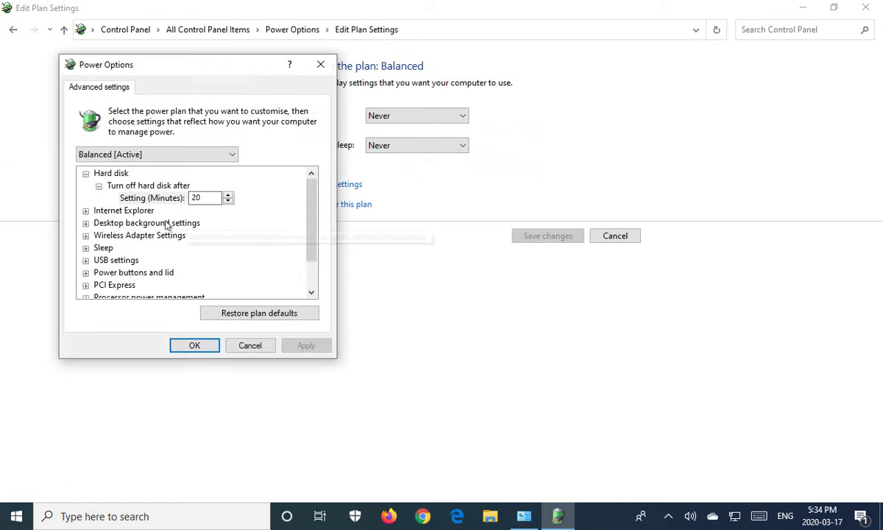
click(85, 248)
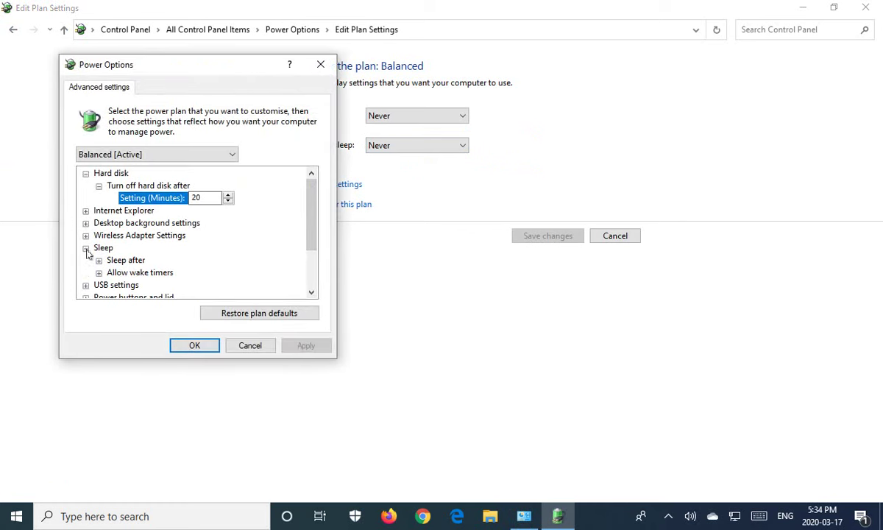
drag(311, 237, 308, 249)
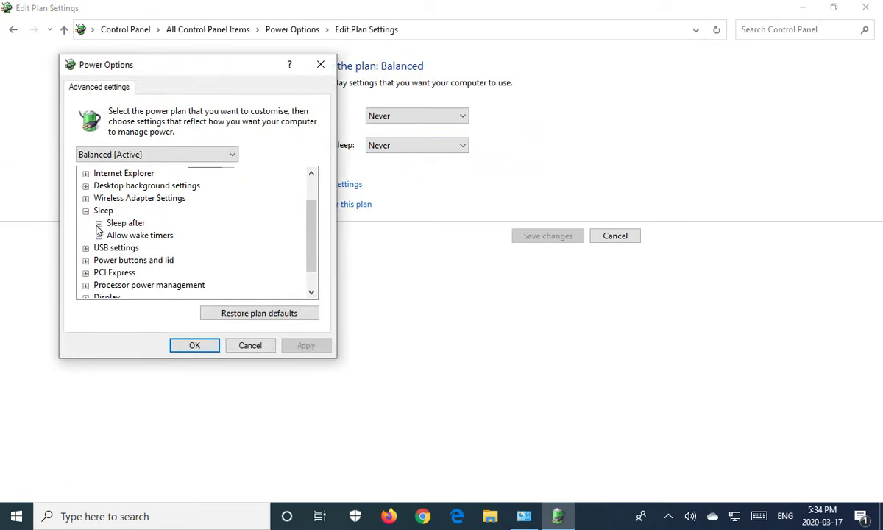
click(99, 224)
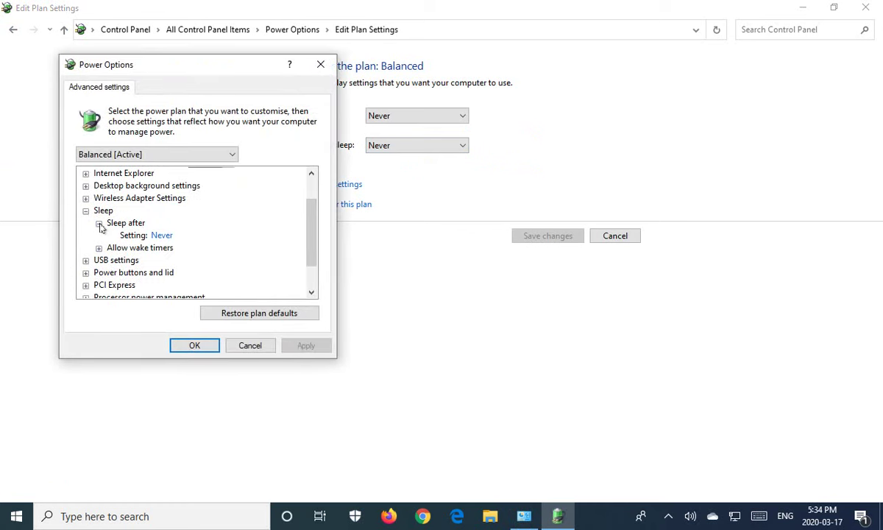
click(162, 235)
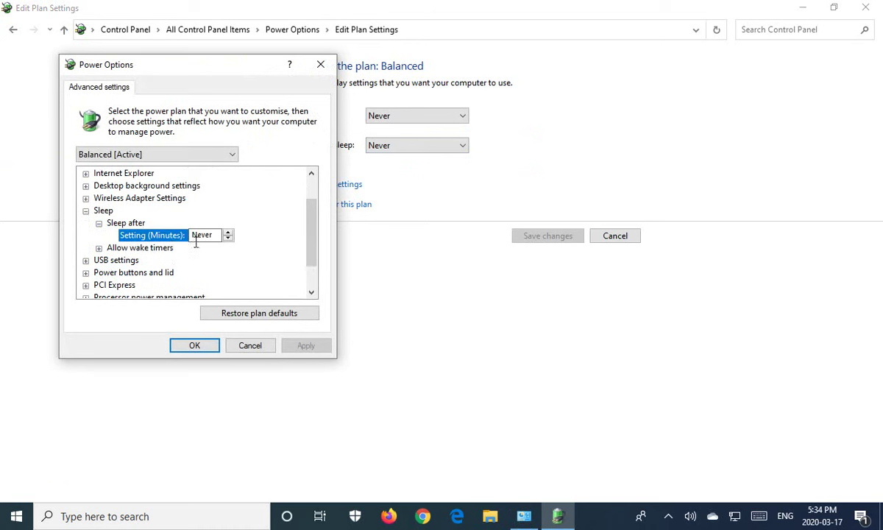
click(228, 236)
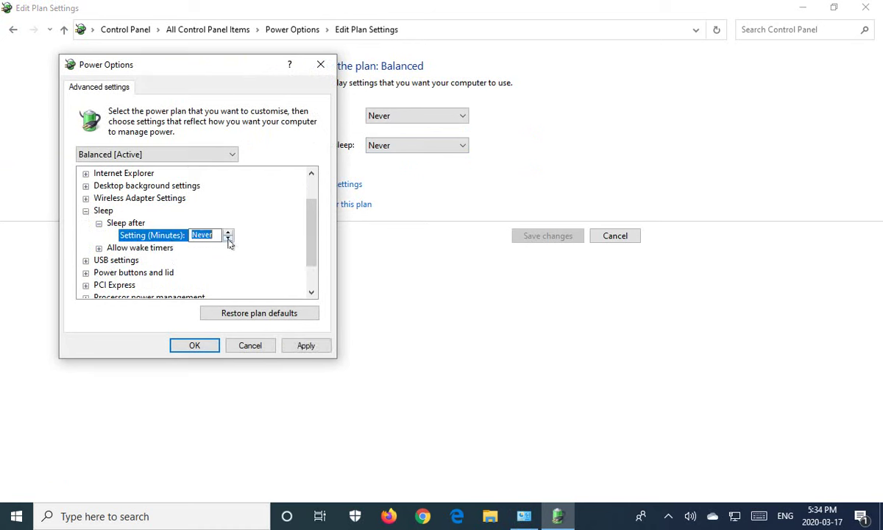
click(228, 232)
click(229, 238)
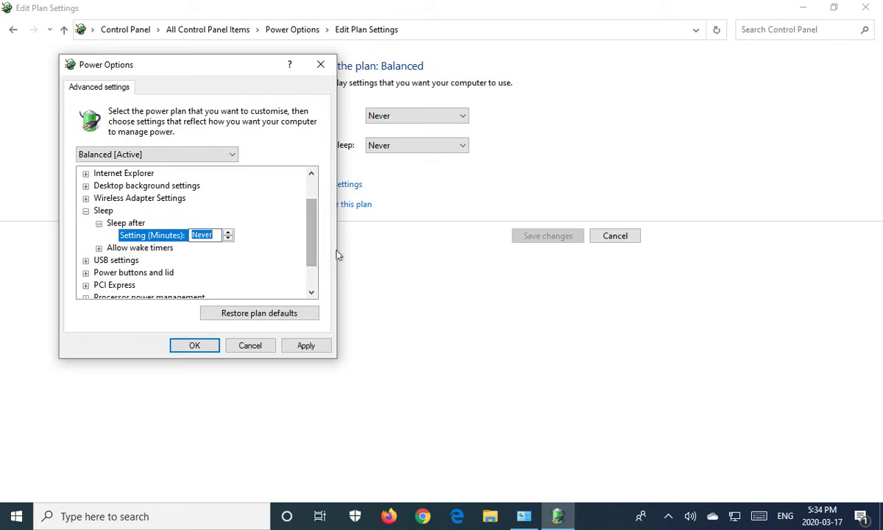
Confirm the Power button action is Shut down, then close advanced settings with OK.
scroll(298, 286, down, 1)
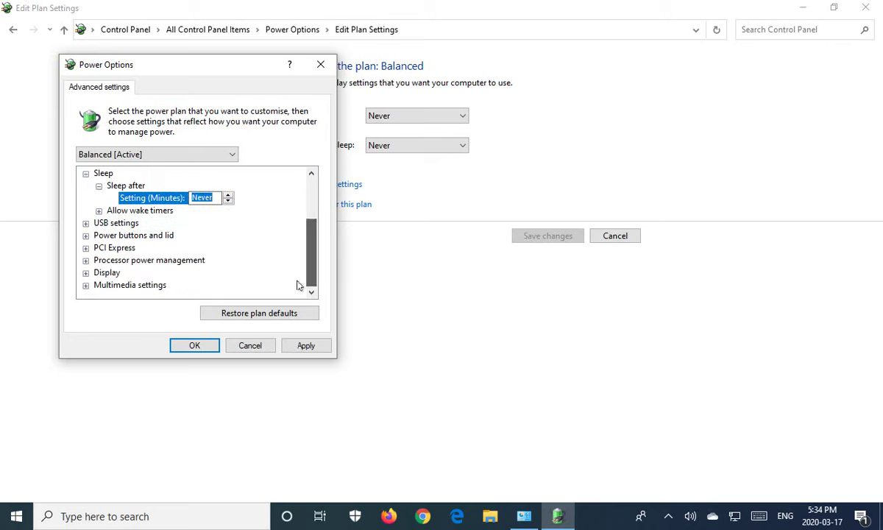
click(86, 235)
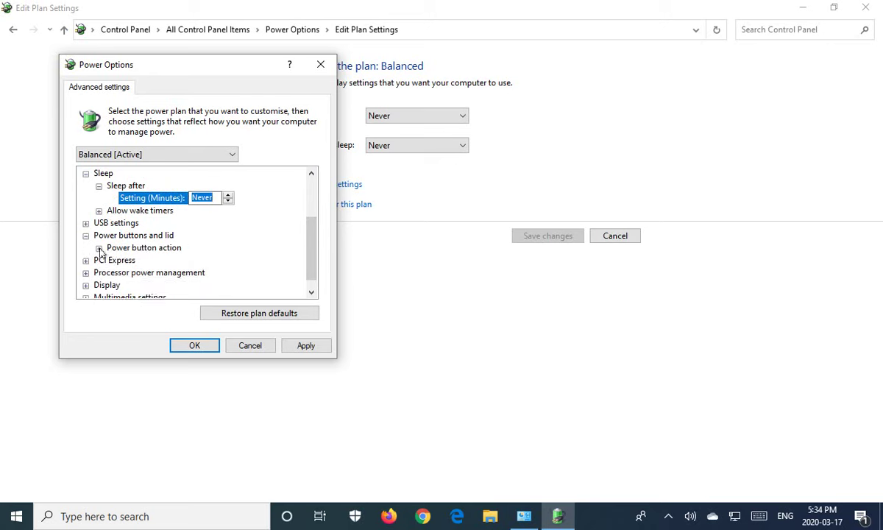
click(99, 248)
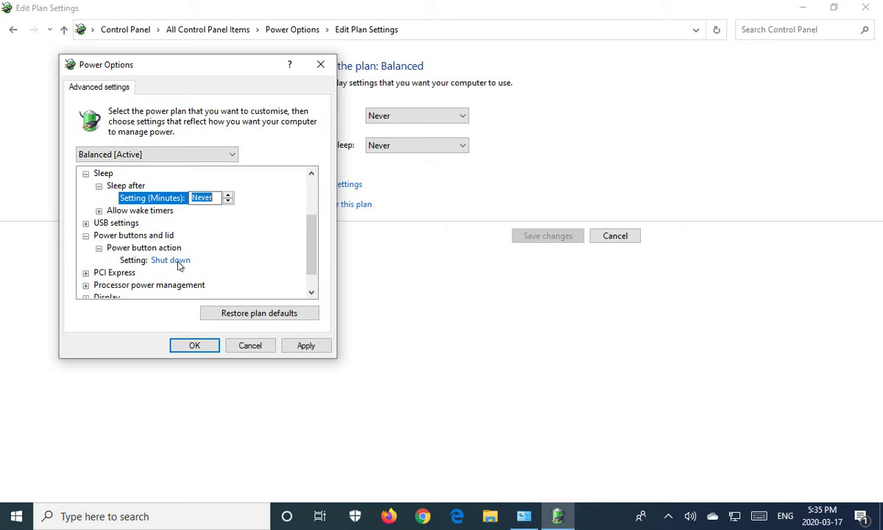
click(195, 349)
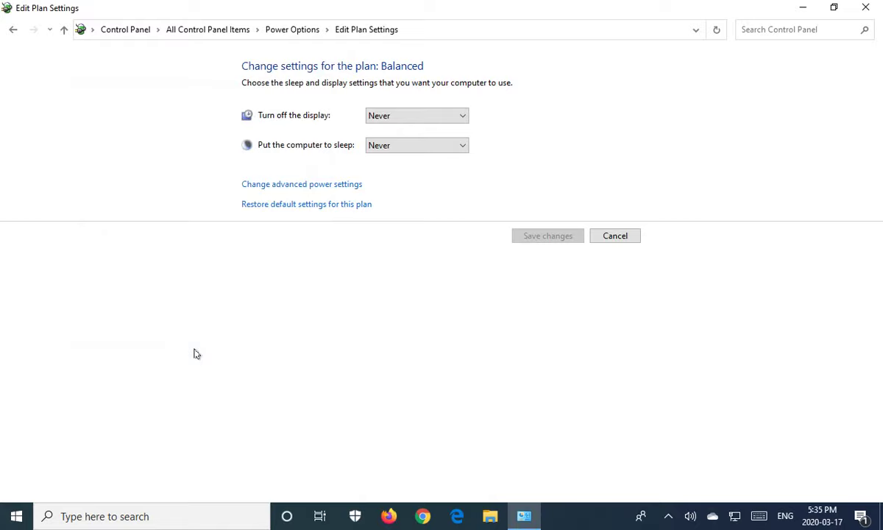
Close the Balanced plan's Edit Plan Settings window.
click(866, 8)
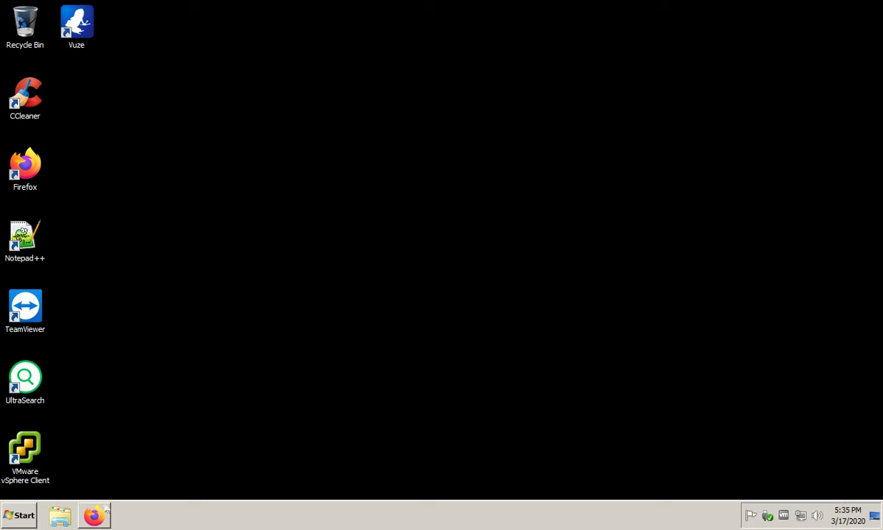
Launch Google Chrome from the taskbar to its Welcome page and select the address bar.
click(100, 514)
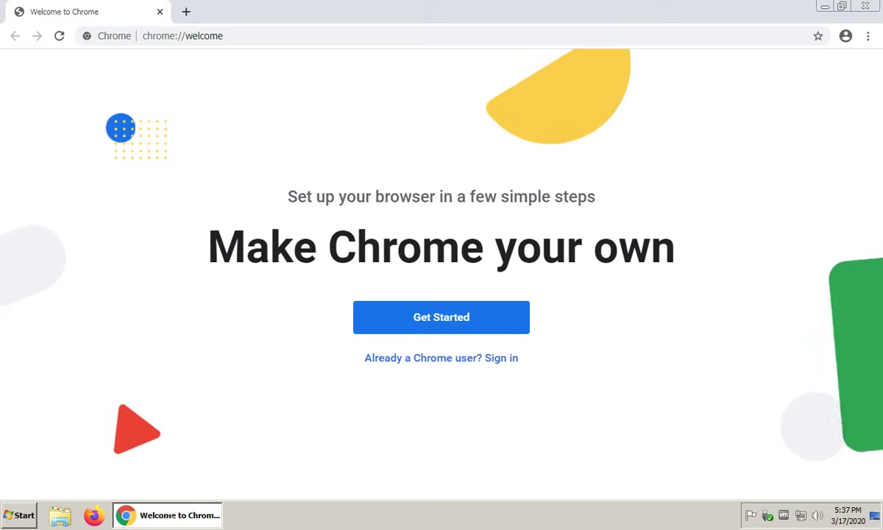
right_click(163, 514)
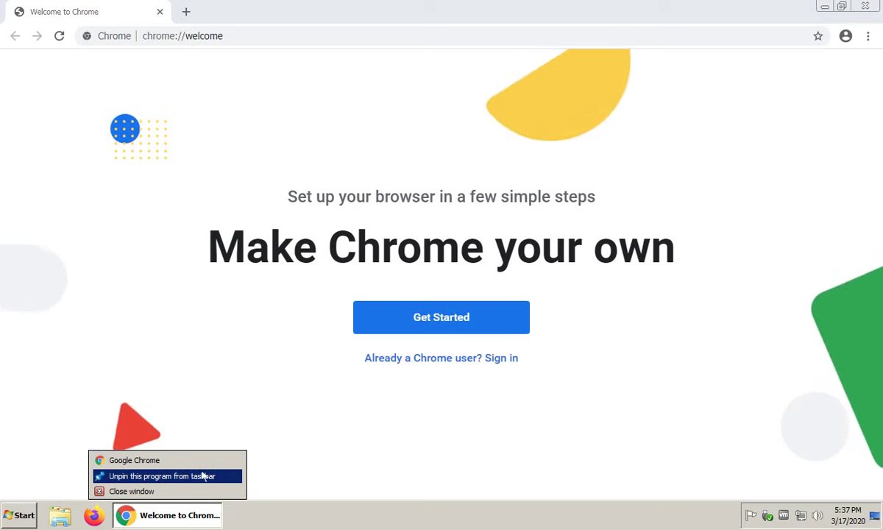
click(211, 345)
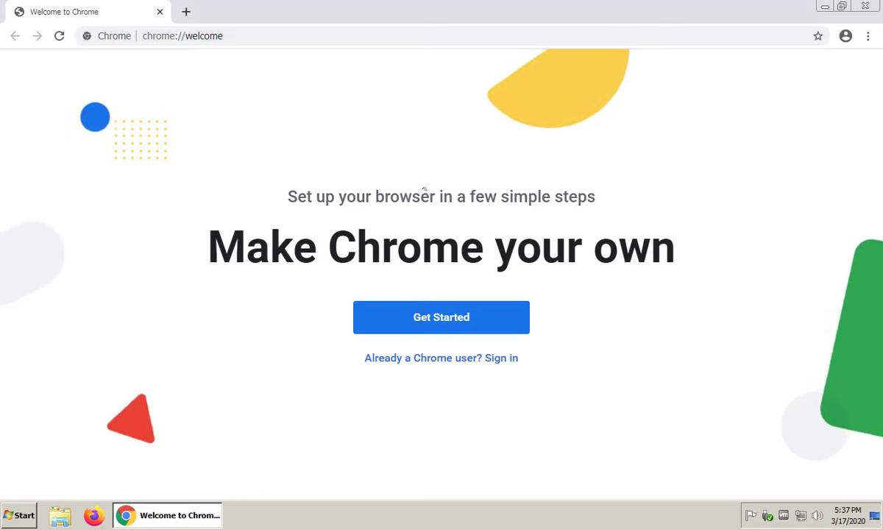
click(237, 31)
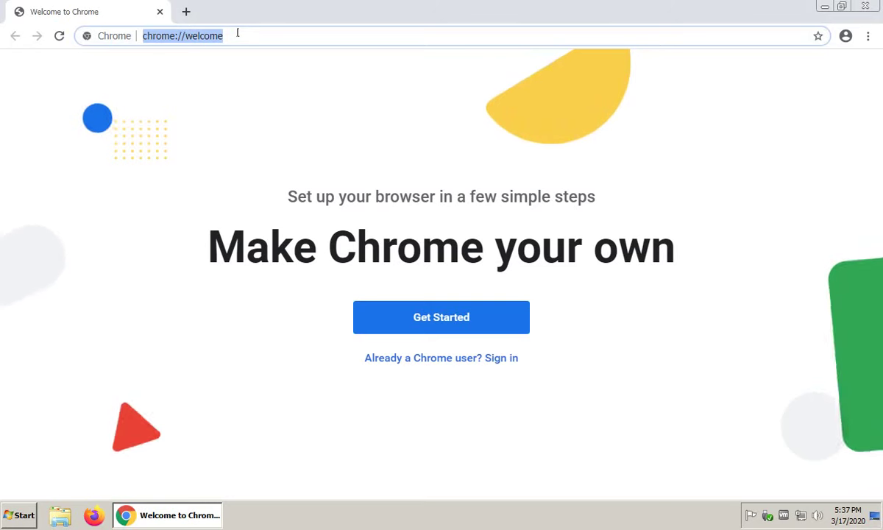
Load remotedesktop.google.com in the address bar.
text(remo)
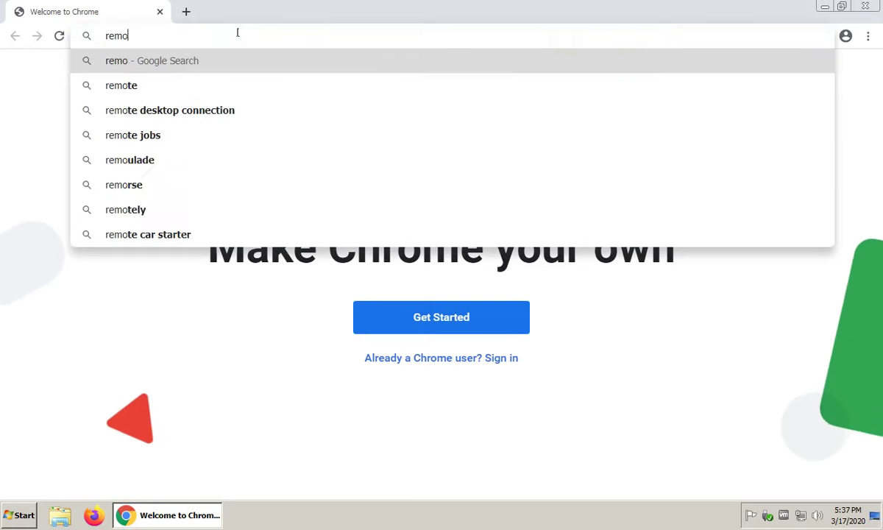
text(ted)
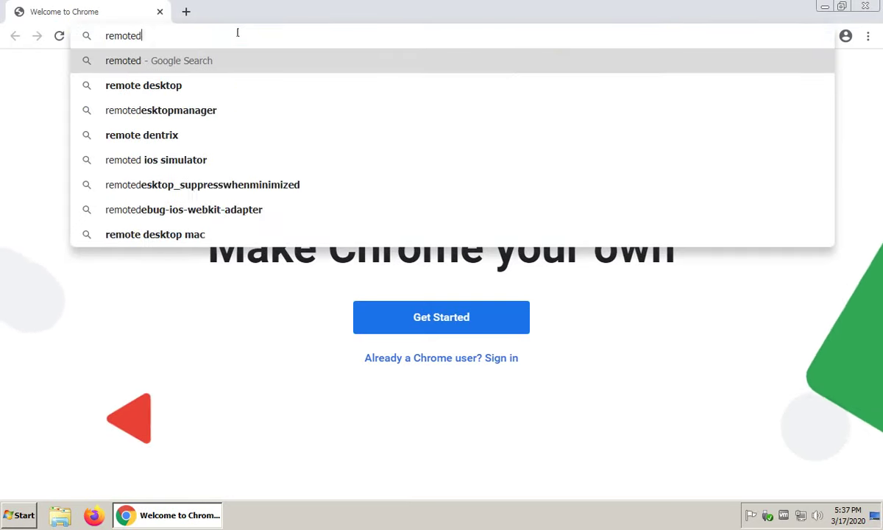
text(esktop)
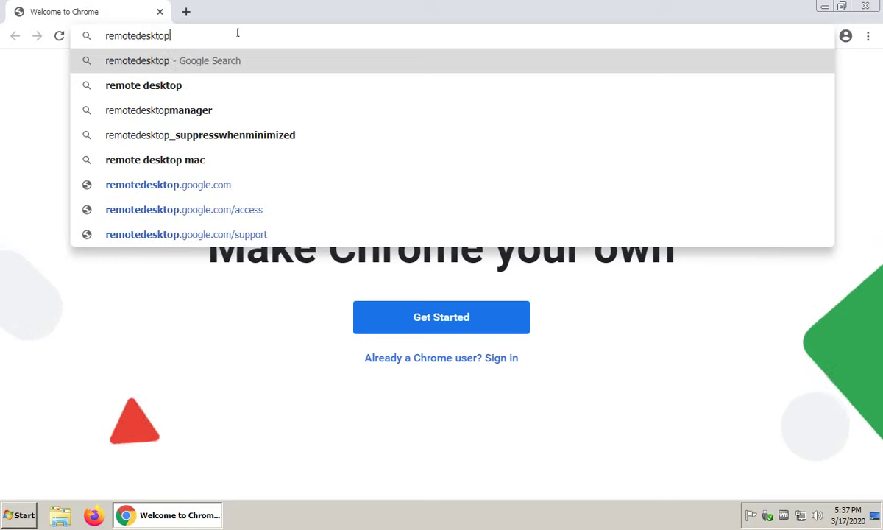
text(.go)
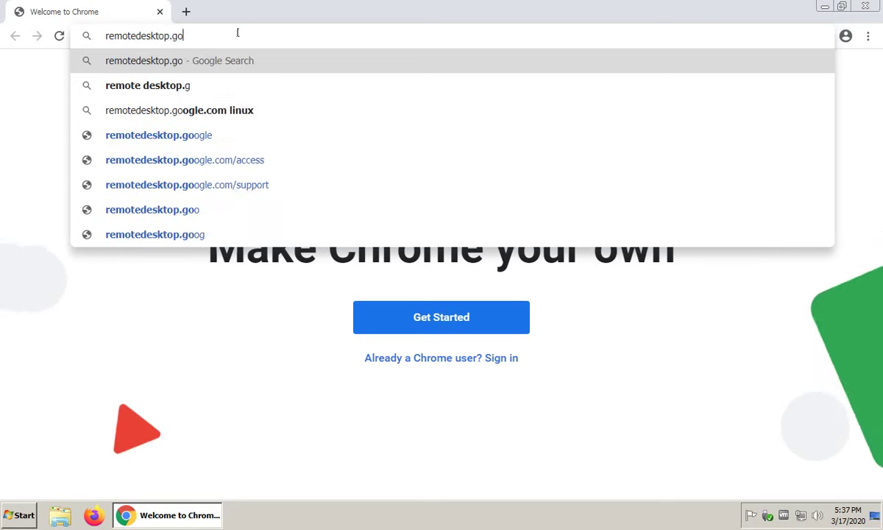
text(ogle.com)
key(Return)
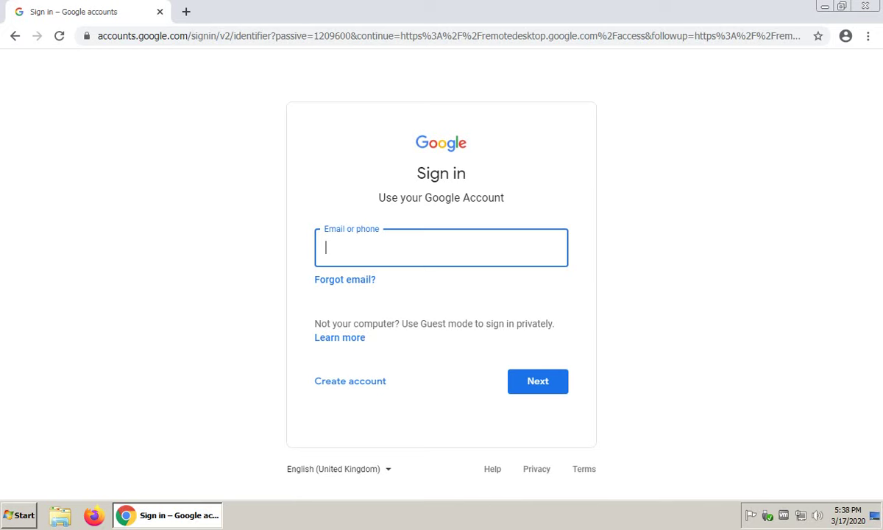
Sign in to Google Accounts by pasting the account e-mail and entering the password.
right_click(380, 251)
click(413, 329)
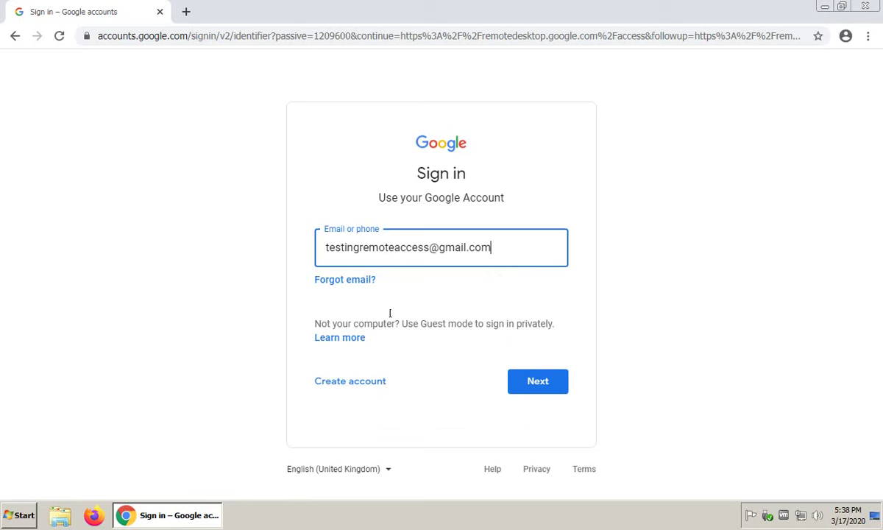
click(538, 382)
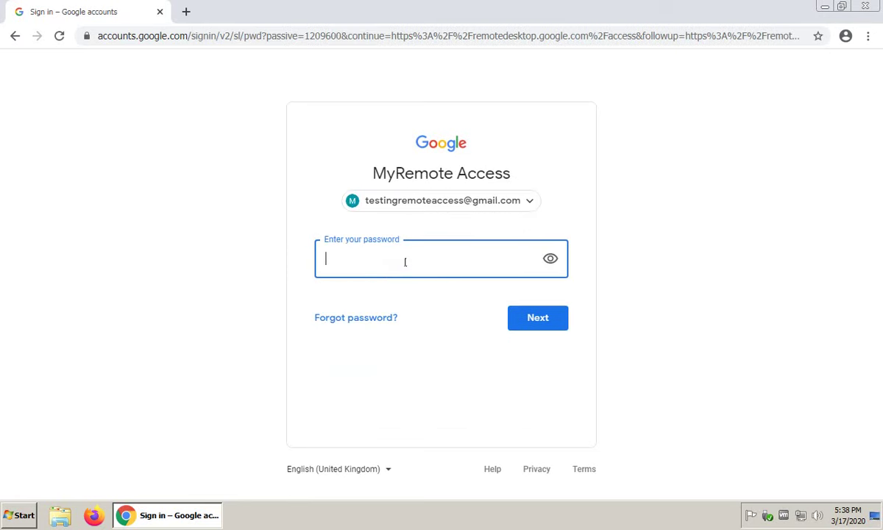
text(•••••••••••••)
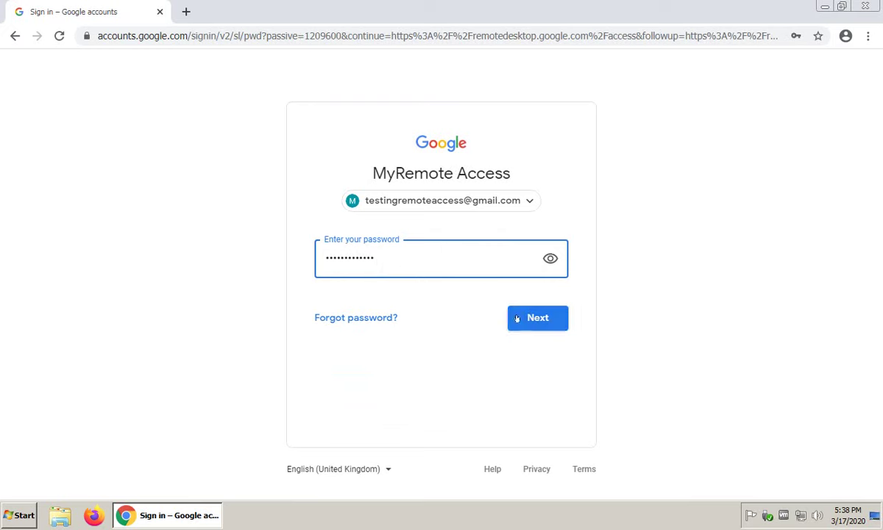
click(525, 324)
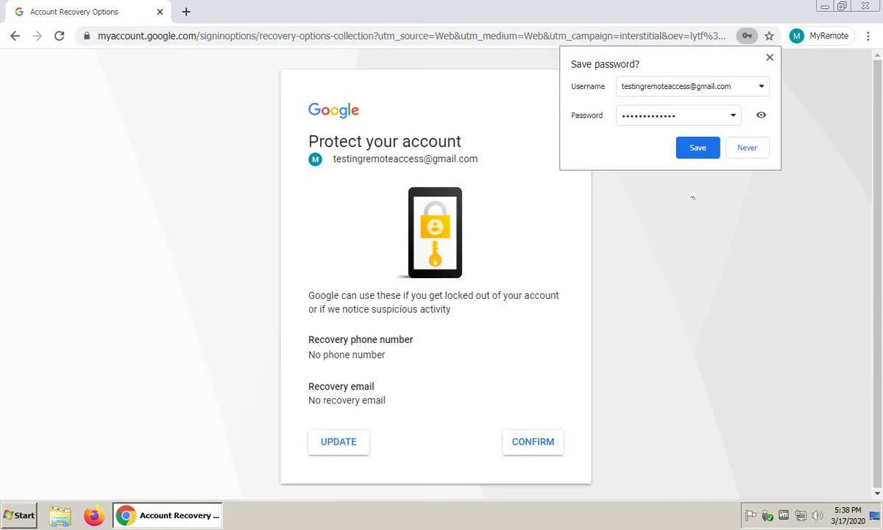
Save the password in the browser, turn on sync, and confirm the recovery options.
click(698, 147)
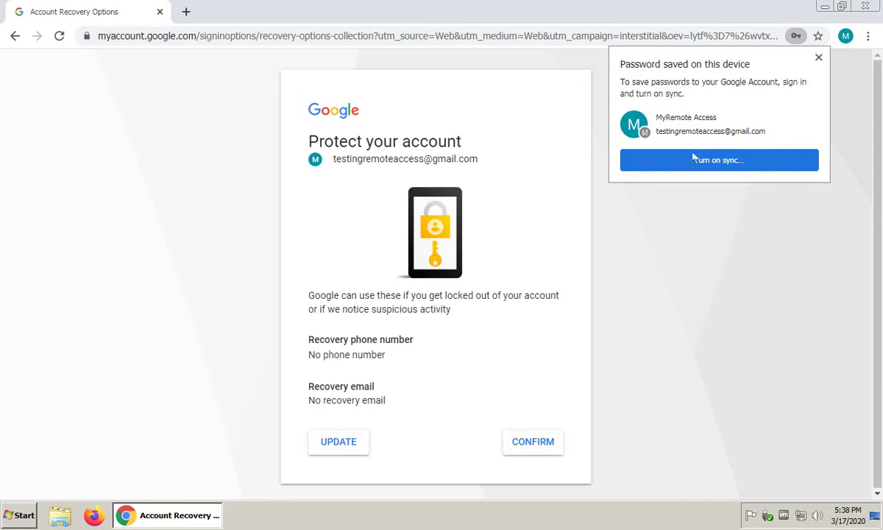
click(694, 158)
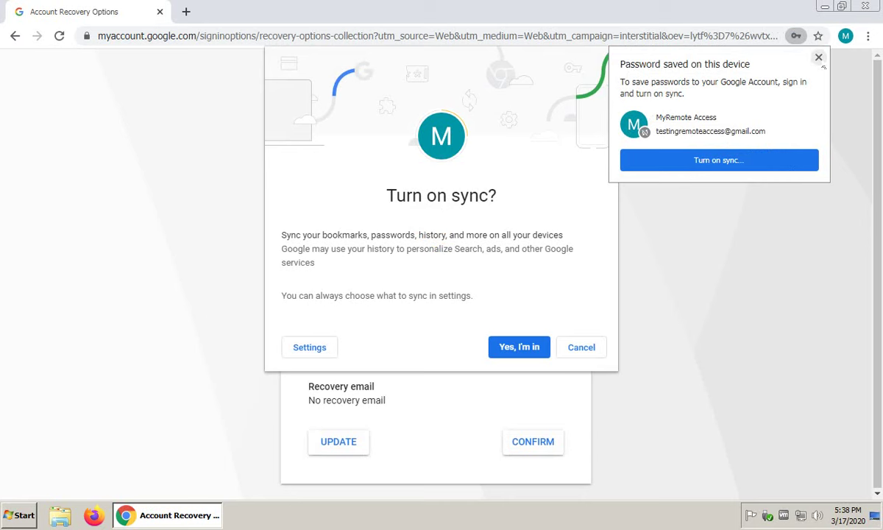
click(524, 350)
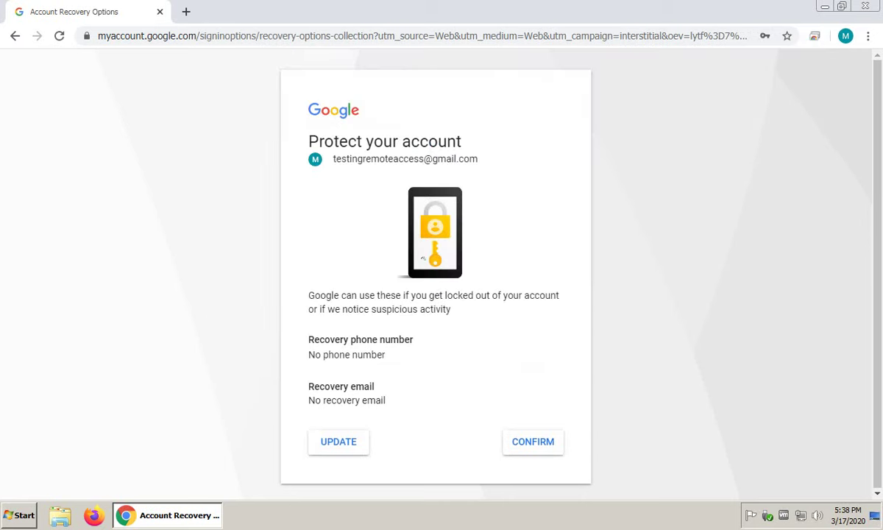
click(528, 446)
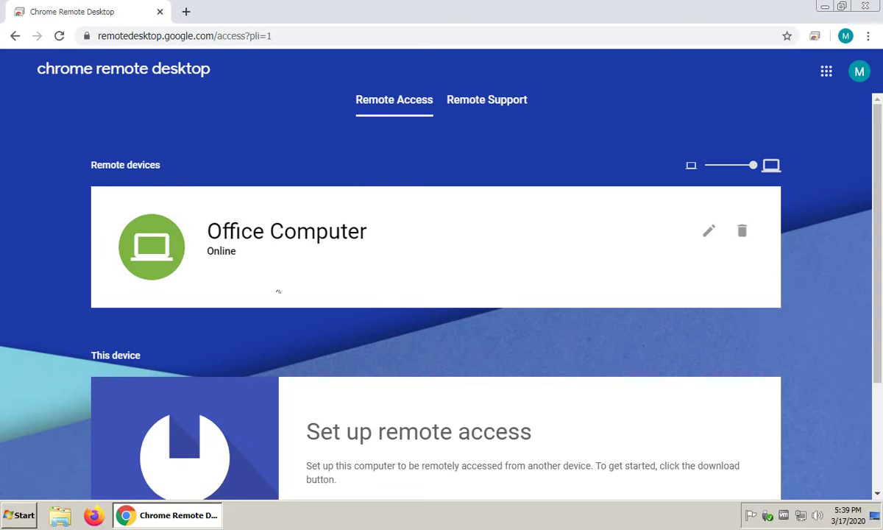
Scroll the Remote Access page until the Office Computer card shows as Online.
scroll(278, 291, down, 3)
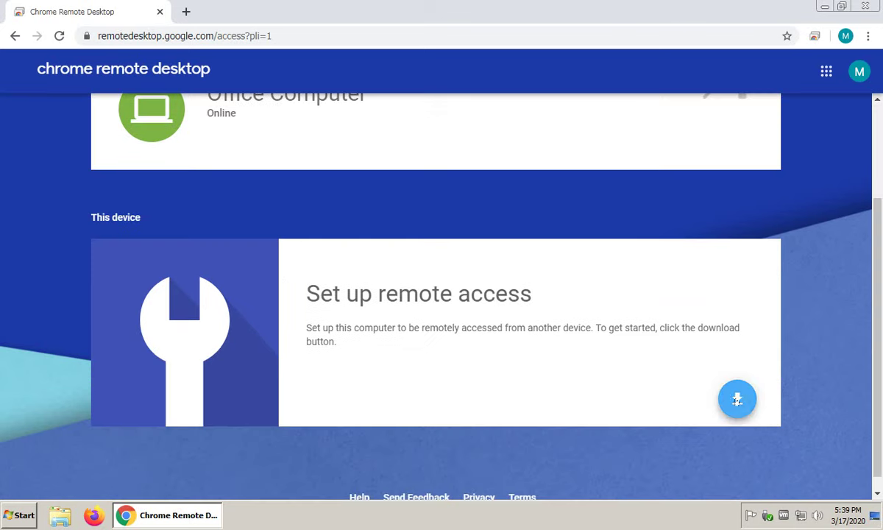
scroll(727, 401, up, 3)
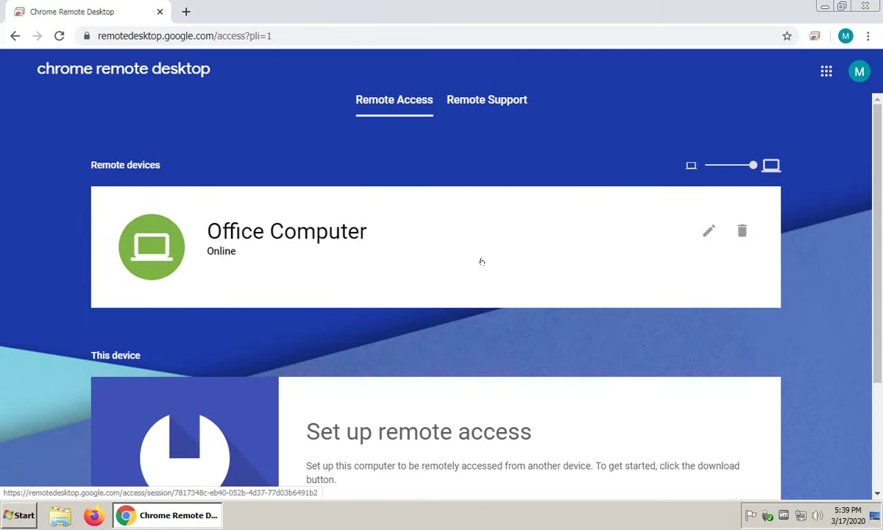
scroll(482, 261, down, 3)
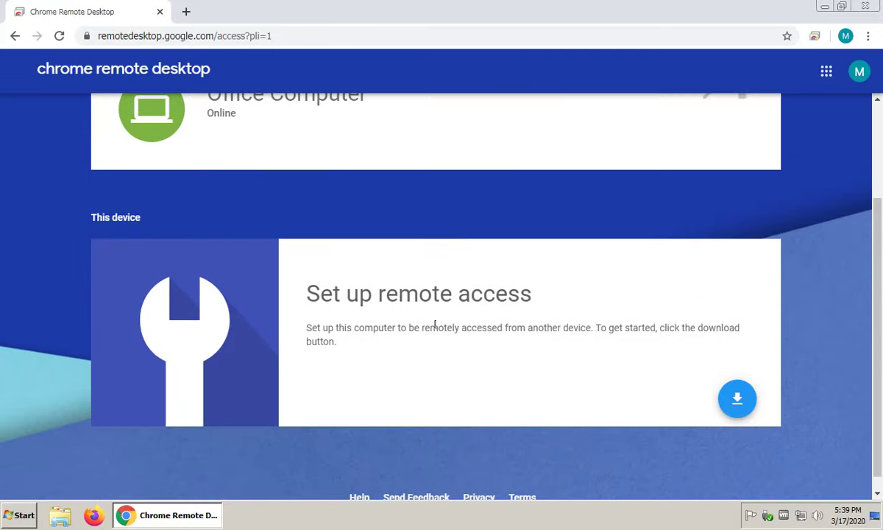
scroll(434, 324, up, 3)
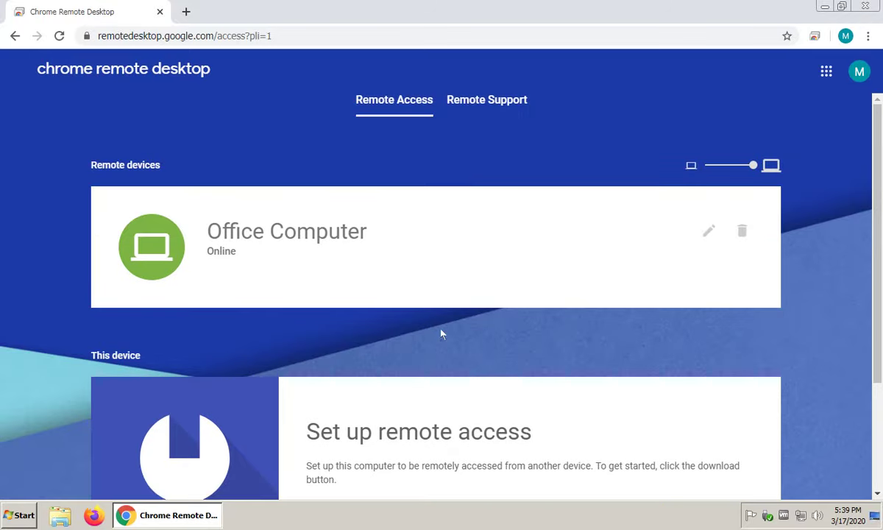
scroll(441, 334, down, 2)
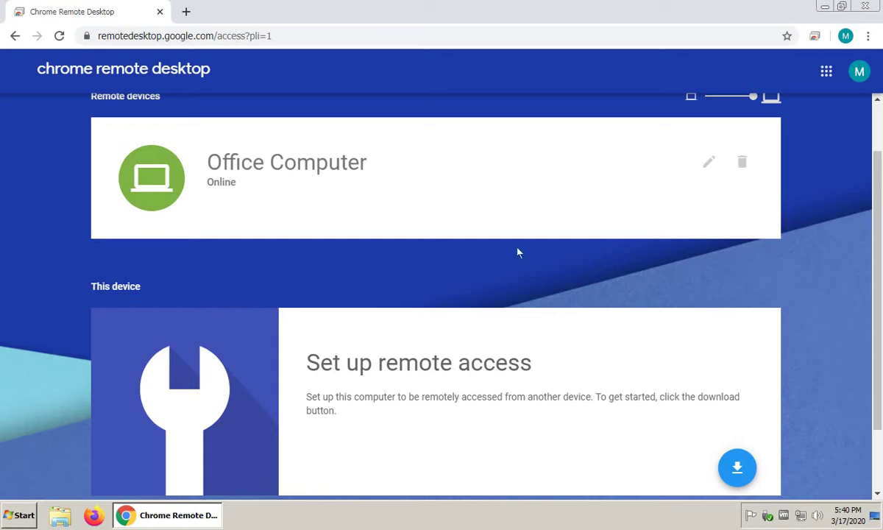
scroll(519, 251, up, 1)
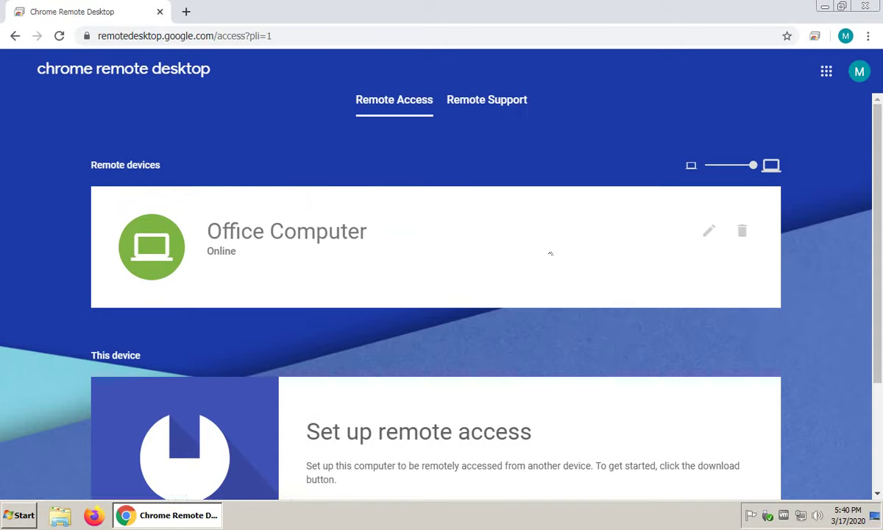
click(163, 261)
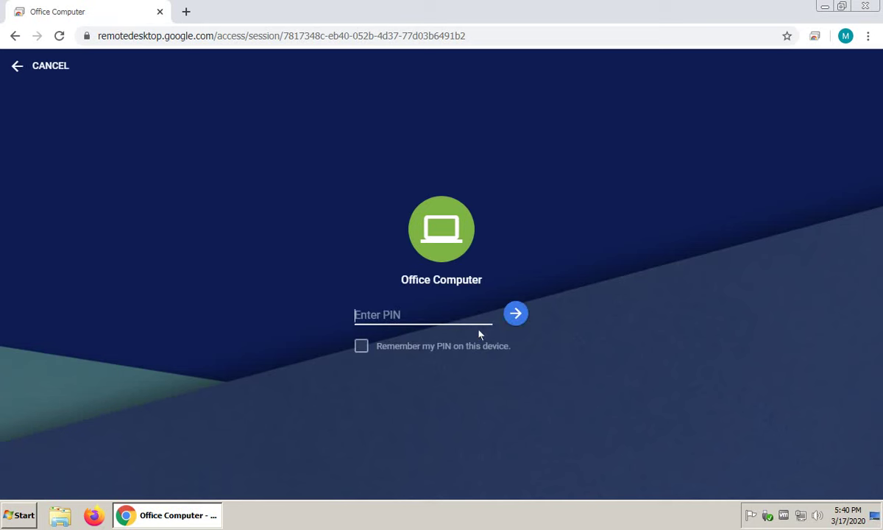
click(362, 346)
click(382, 314)
text(••••••)
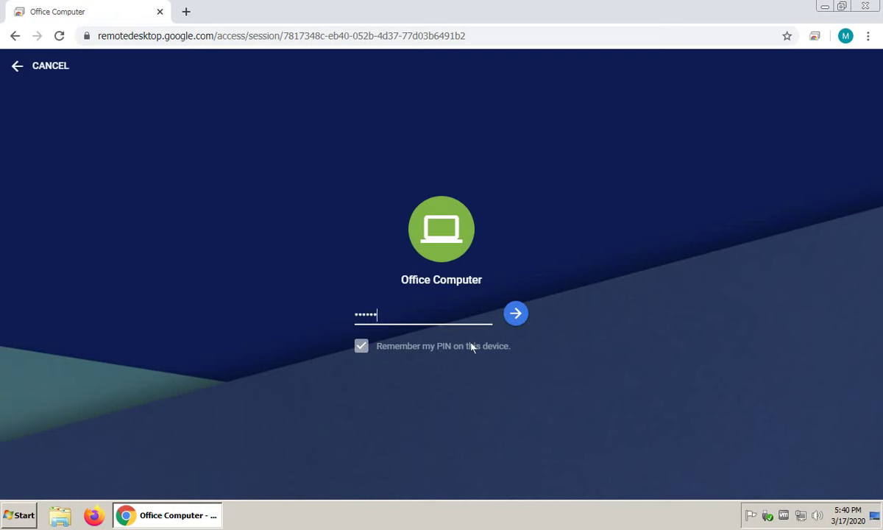
click(515, 313)
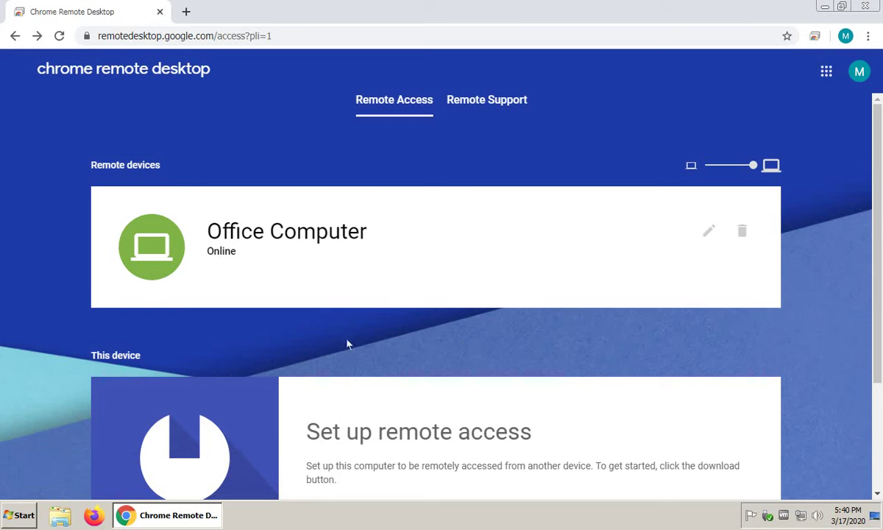
Connect to Office Computer with its PIN, remembering the PIN on this device.
click(165, 260)
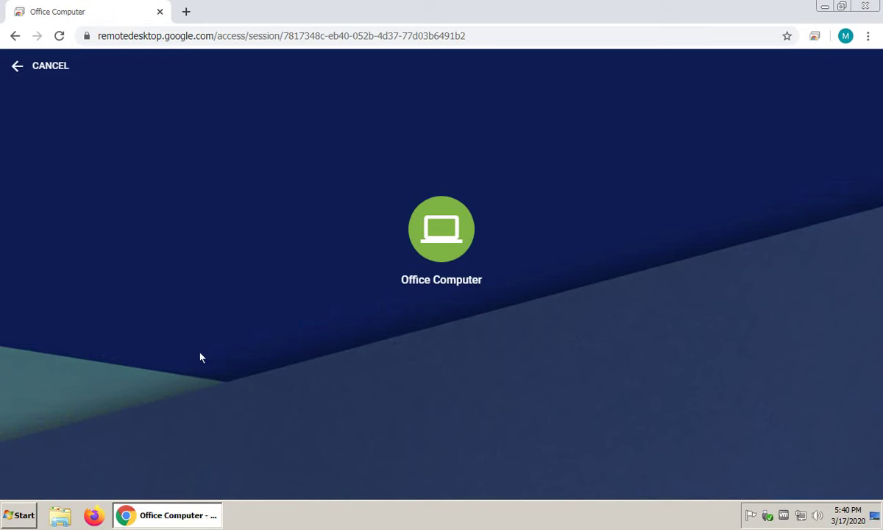
text(1)
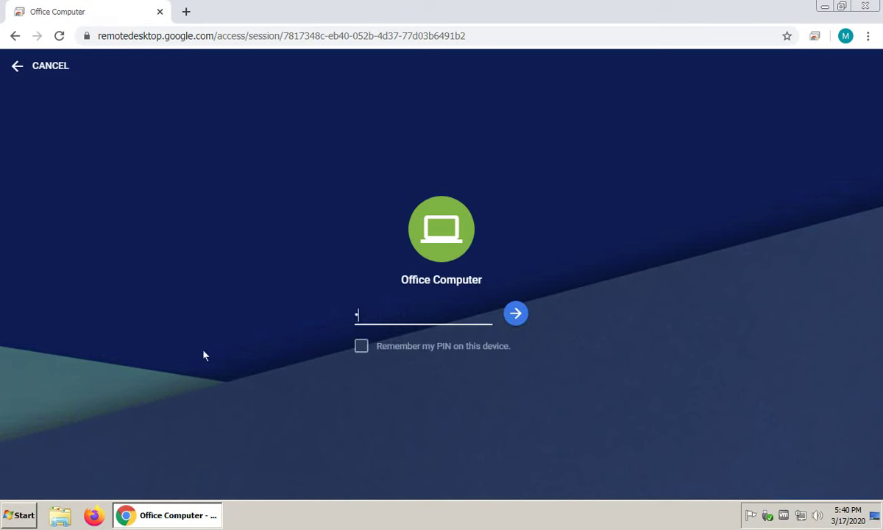
text(•••••)
click(362, 346)
click(515, 314)
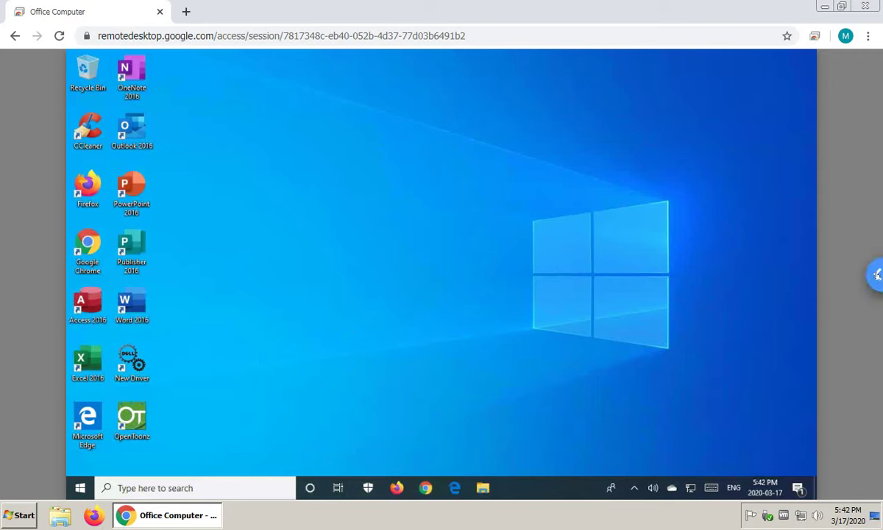
Turn on Full-screen in the remote session's options panel.
click(875, 274)
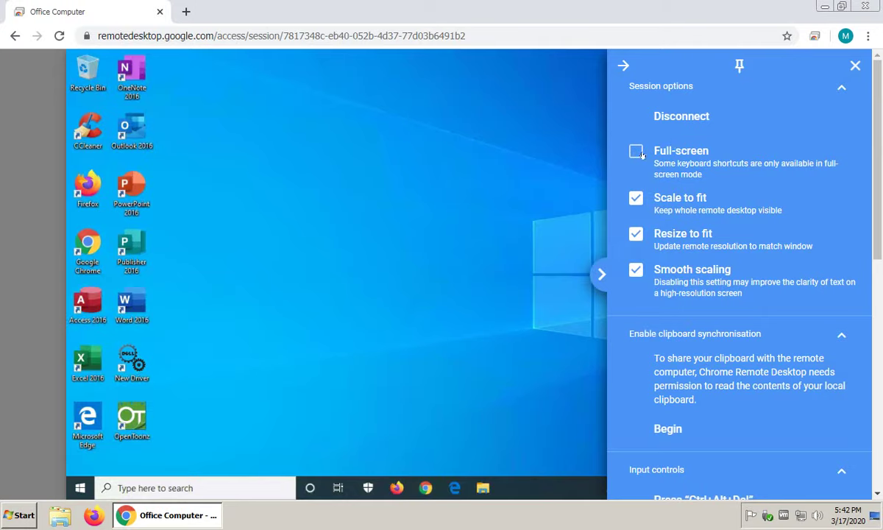
click(636, 151)
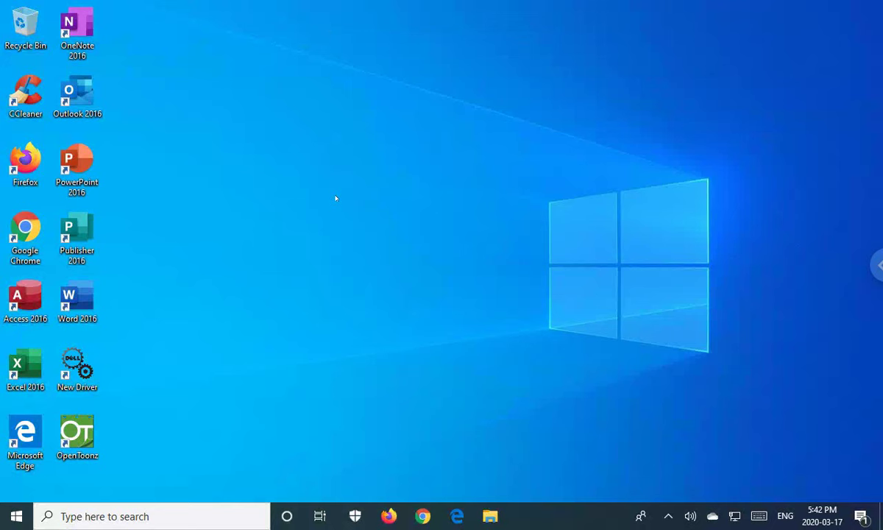
Open the remote Display settings and review the resolution and 100% scaling lists unchanged.
right_click(226, 248)
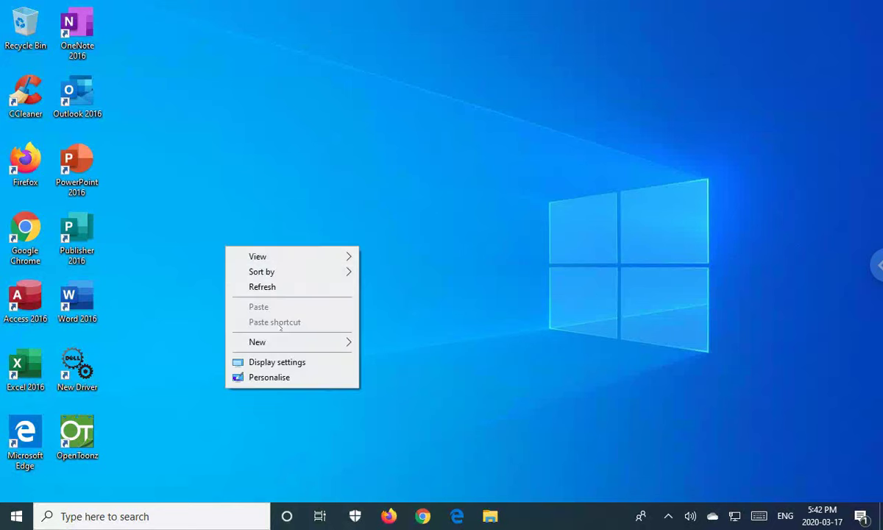
click(296, 151)
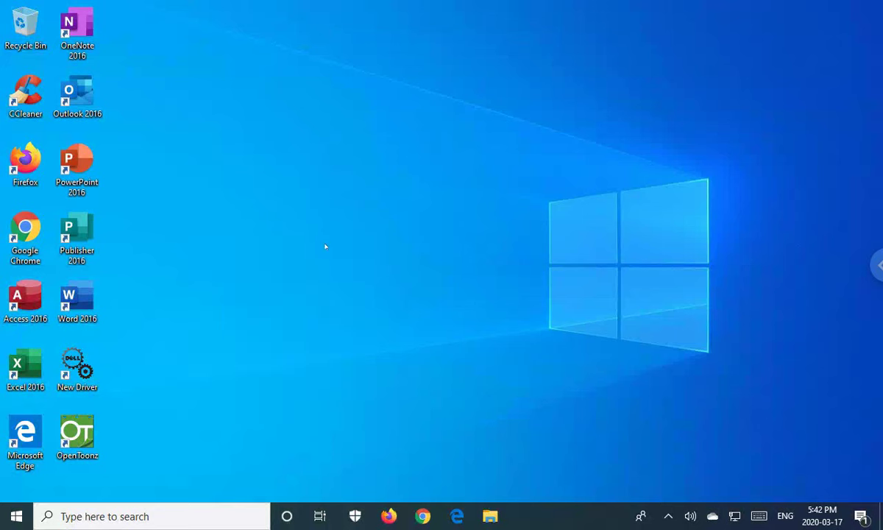
right_click(351, 267)
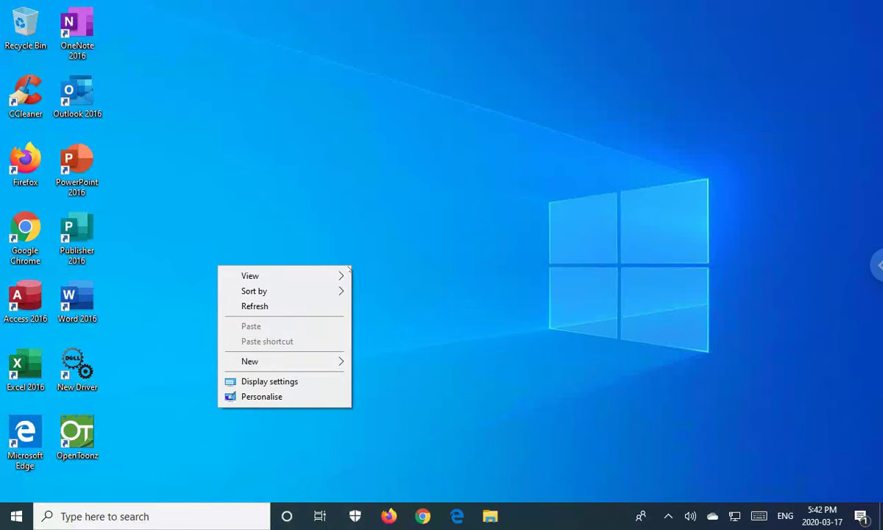
click(294, 380)
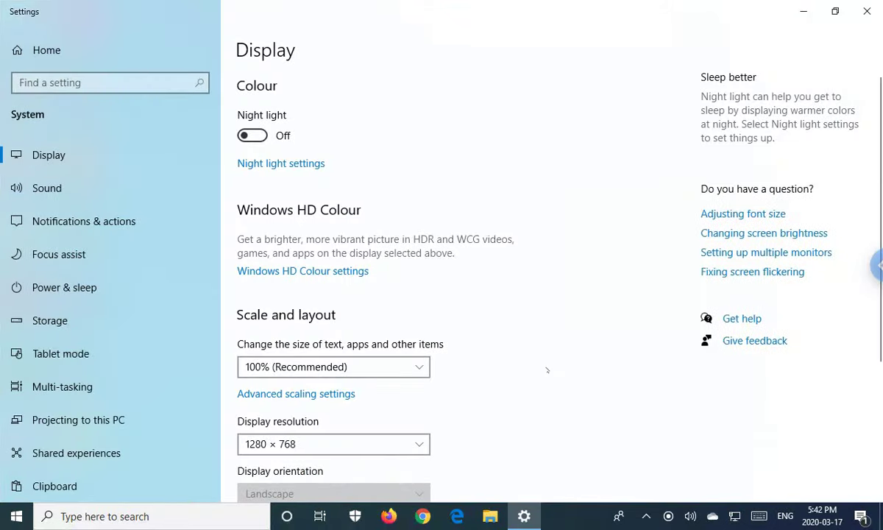
scroll(515, 354, down, 1)
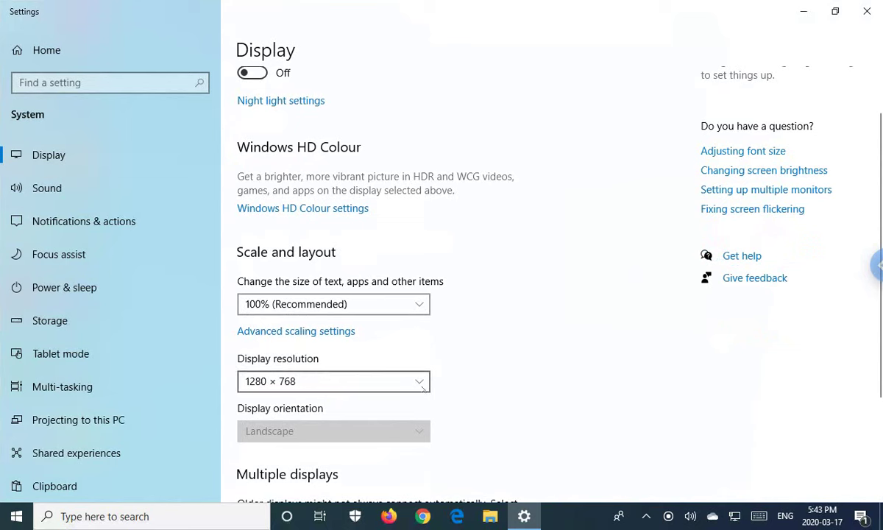
click(399, 382)
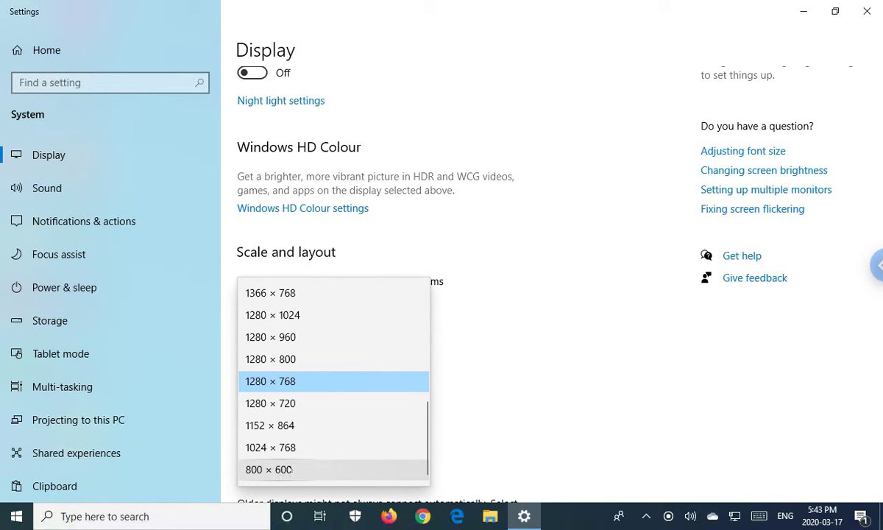
click(462, 323)
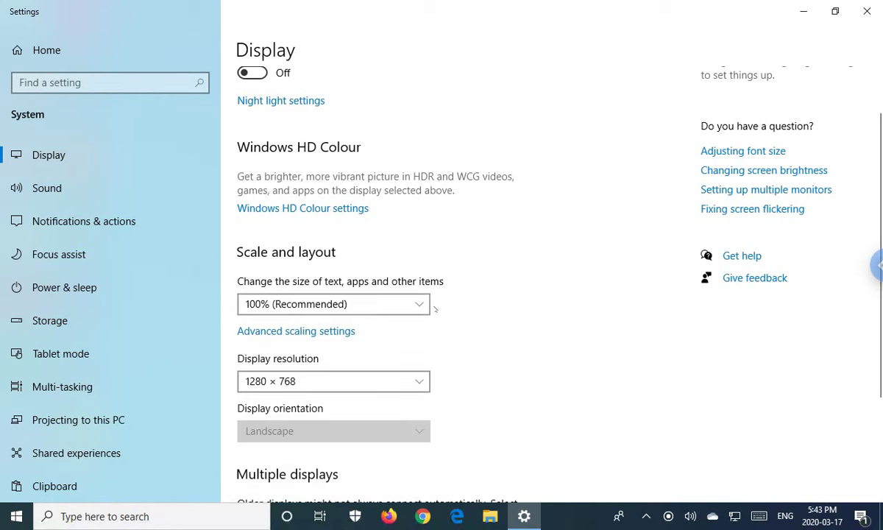
click(409, 304)
click(457, 362)
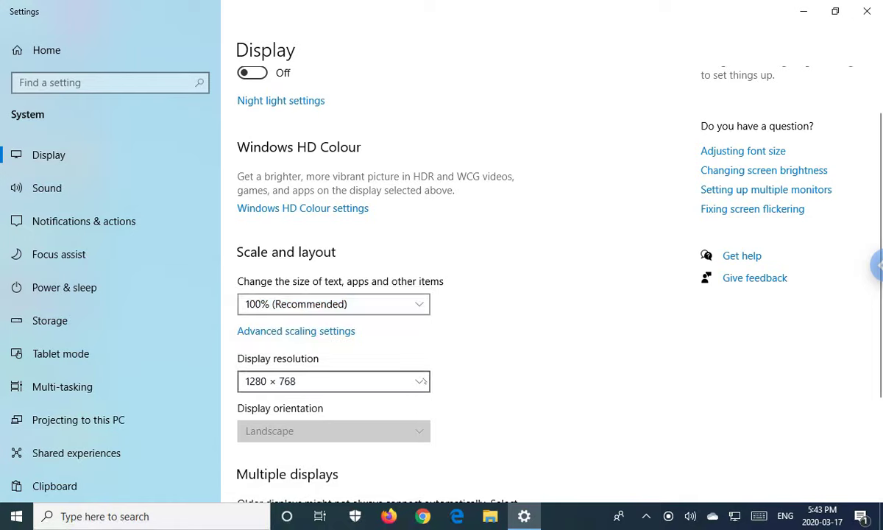
Set the resolution to 800 × 600 and keep it, then back to 1280 × 768.
click(399, 381)
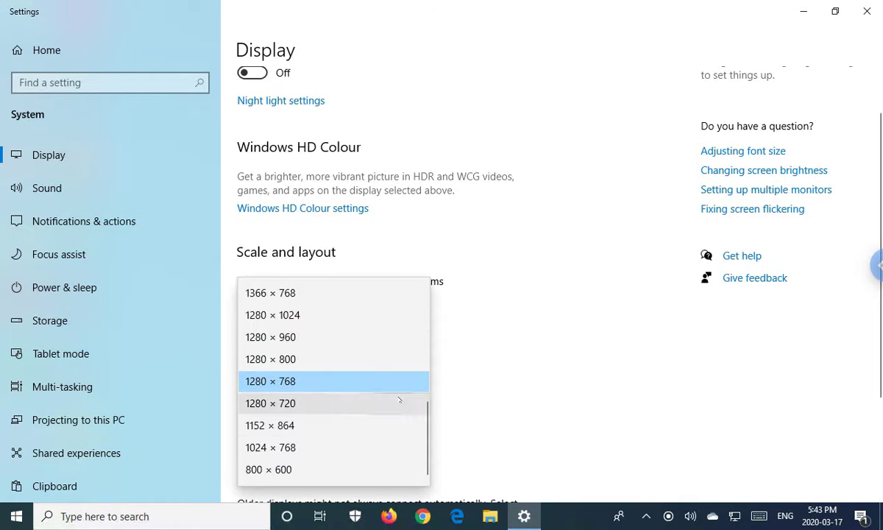
click(287, 469)
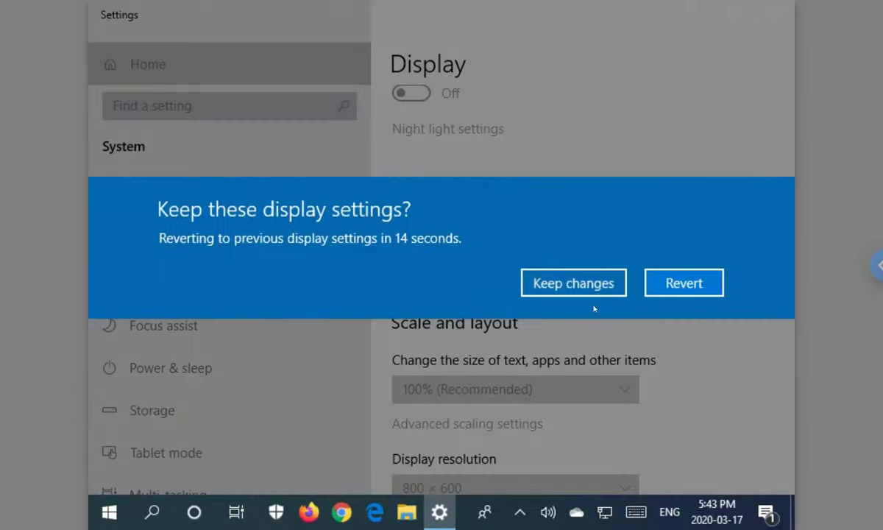
click(598, 292)
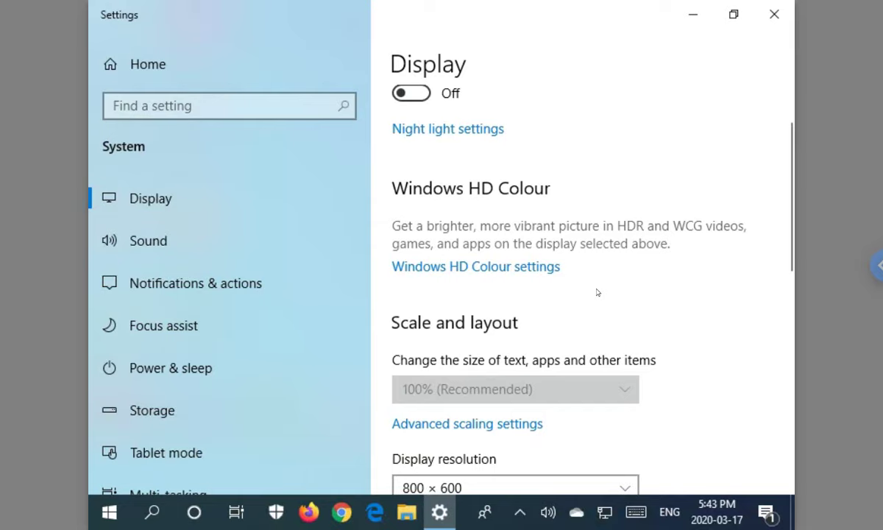
scroll(553, 373, down, 5)
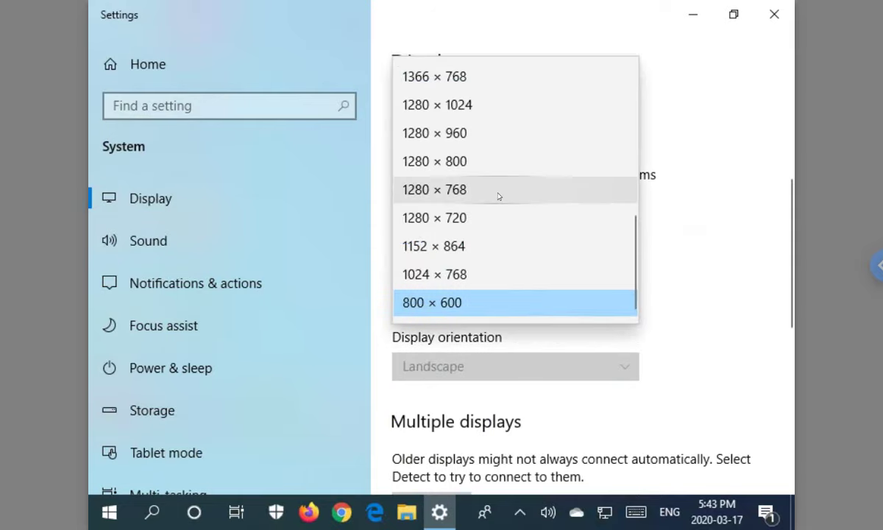
click(499, 193)
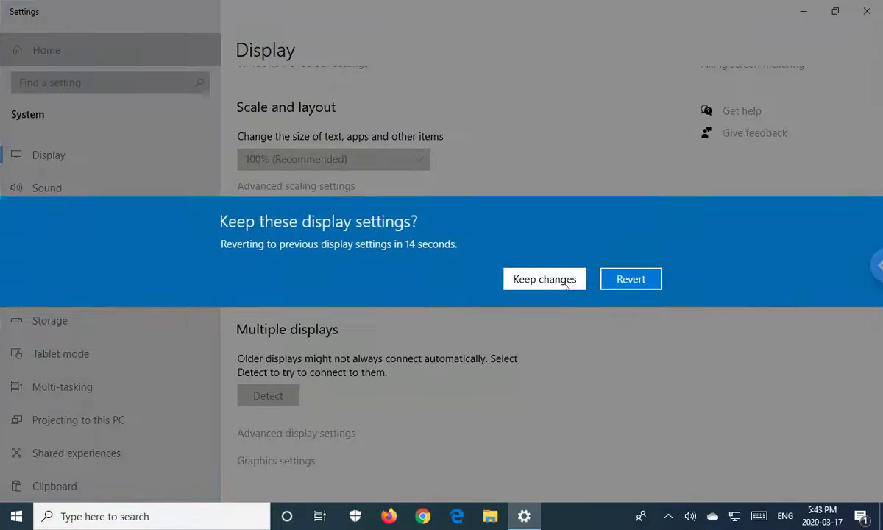
click(543, 278)
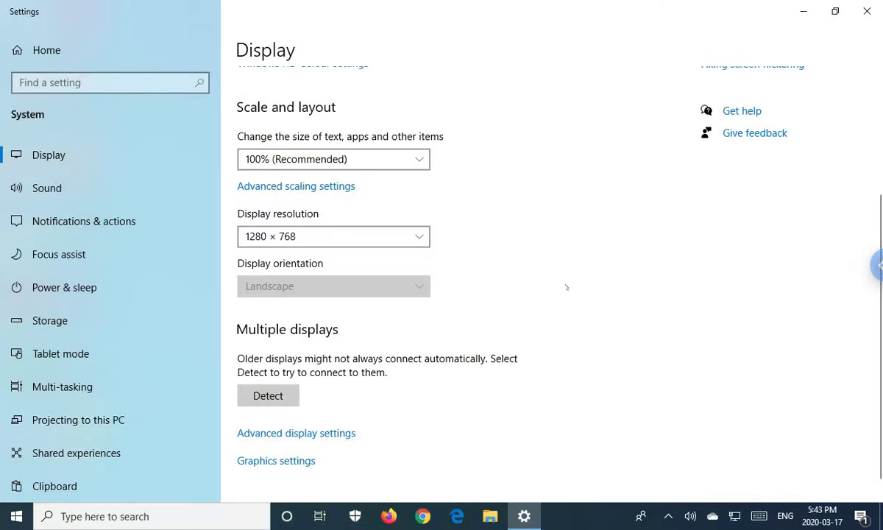
Close Settings and open the session options, scrolled down to clipboard synchronisation.
click(865, 11)
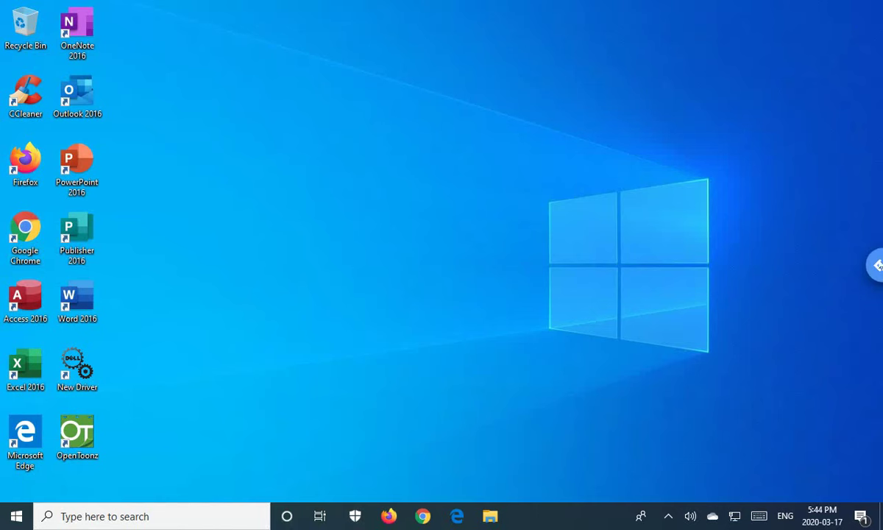
click(878, 265)
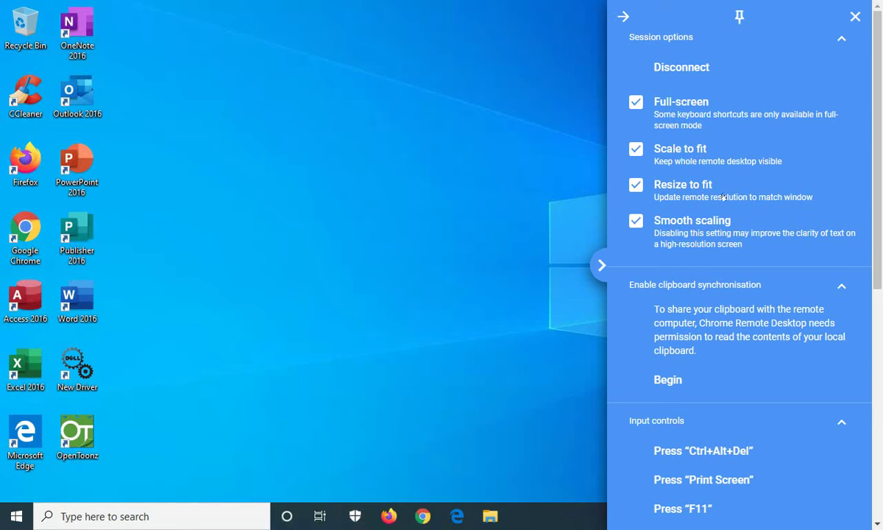
scroll(710, 217, down, 1)
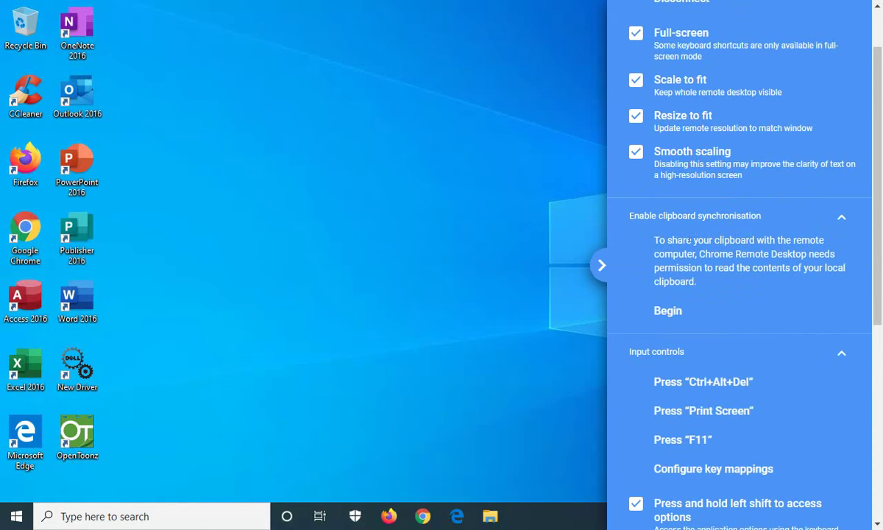
Enable clipboard synchronisation, allow the site clipboard access, and dismiss the ready confirmation.
click(669, 311)
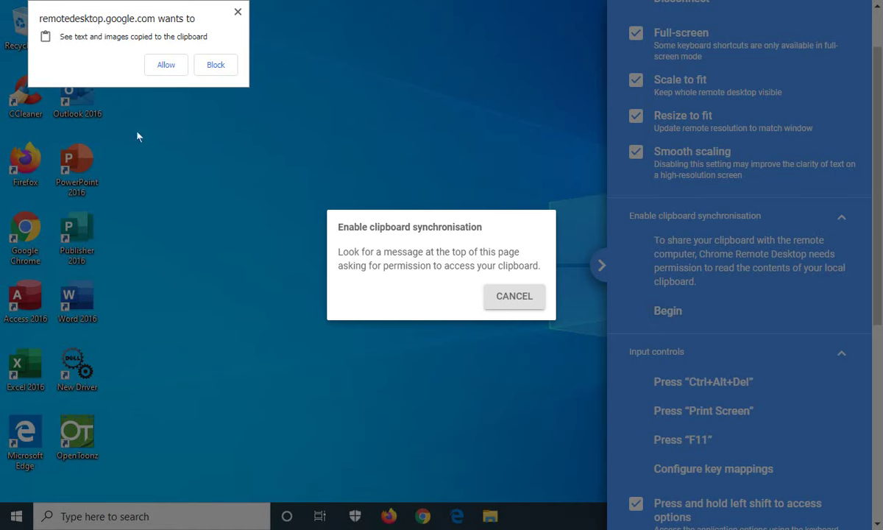
click(163, 70)
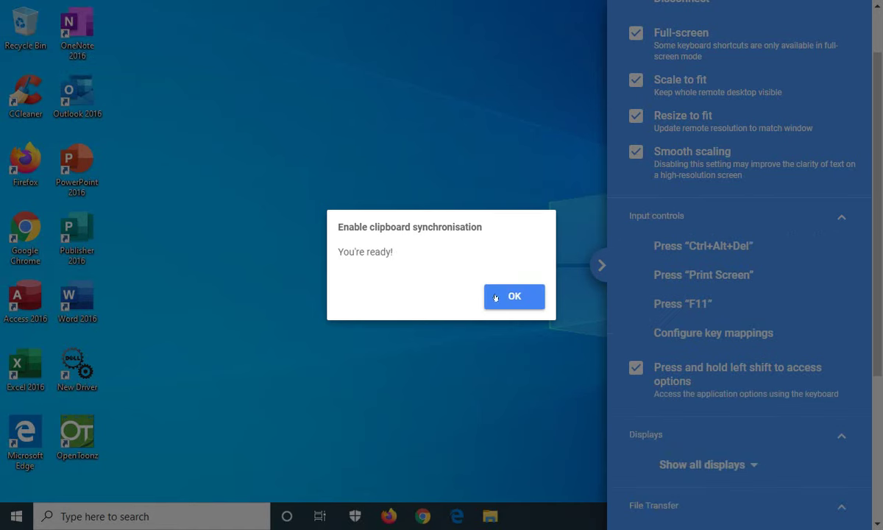
click(505, 295)
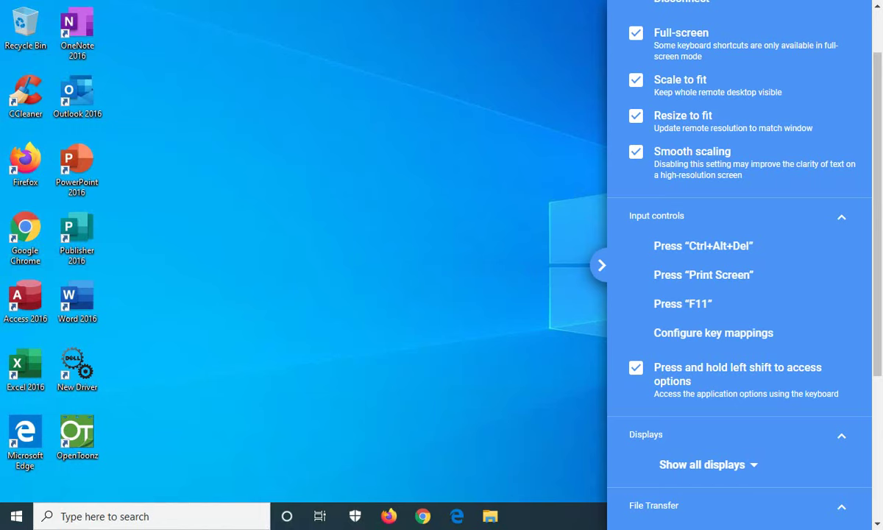
scroll(824, 288, down, 2)
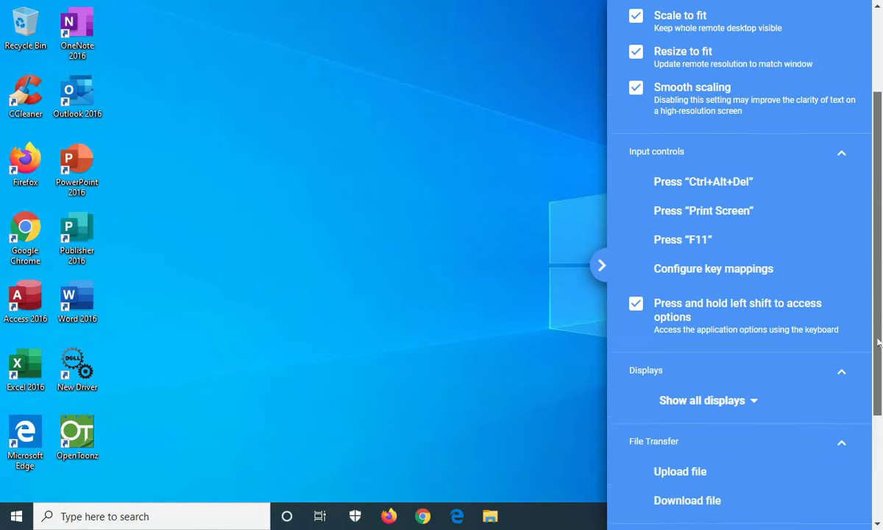
drag(877, 343, 878, 265)
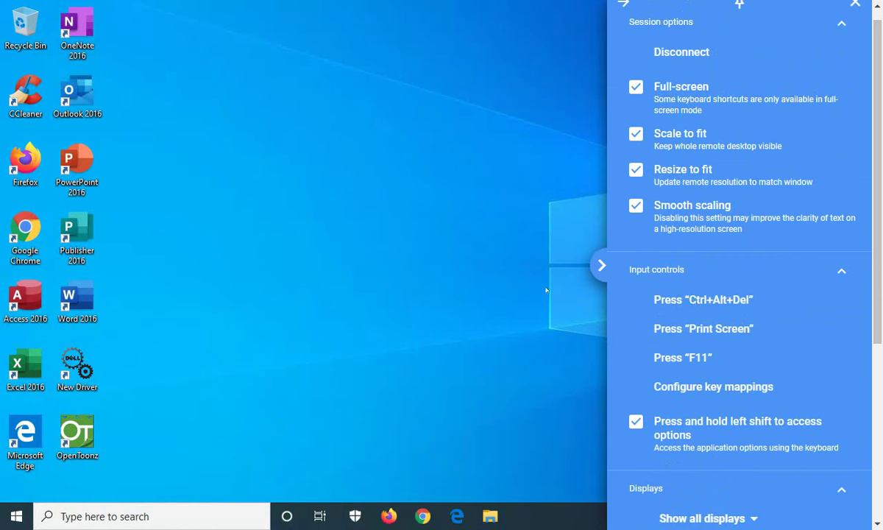
click(602, 265)
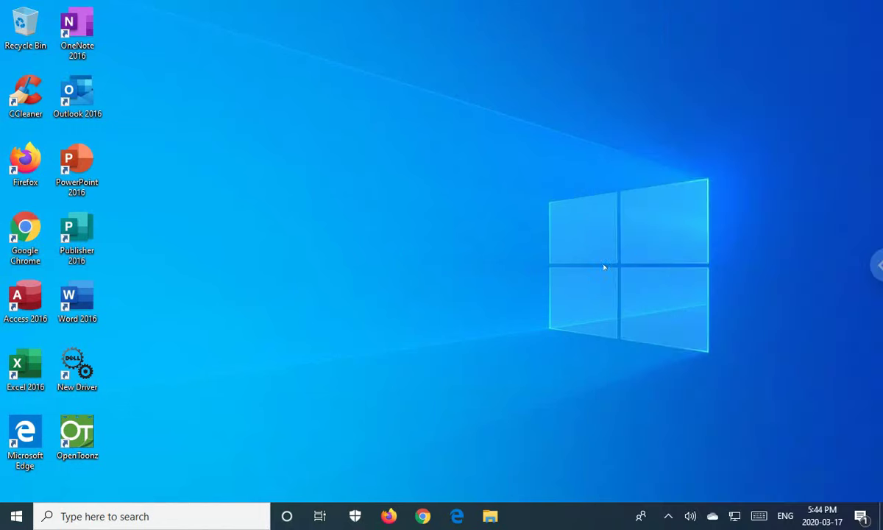
click(876, 265)
scroll(685, 306, down, 1)
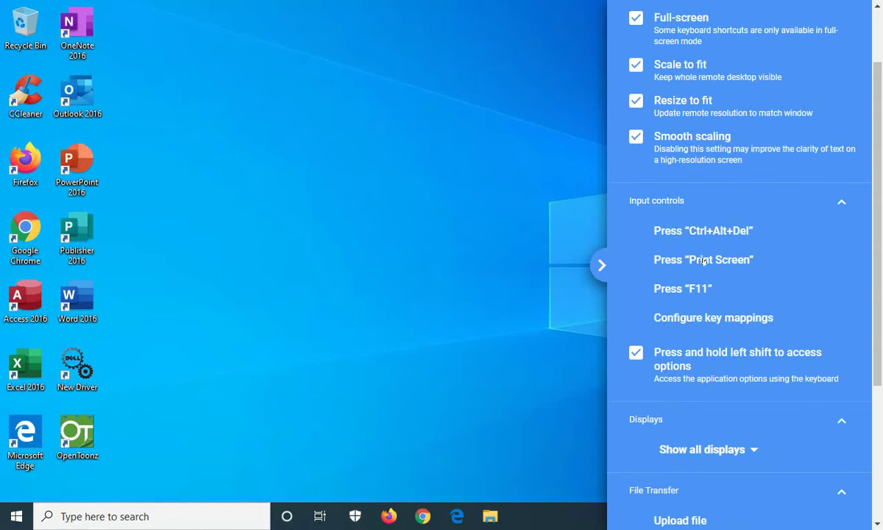
click(377, 279)
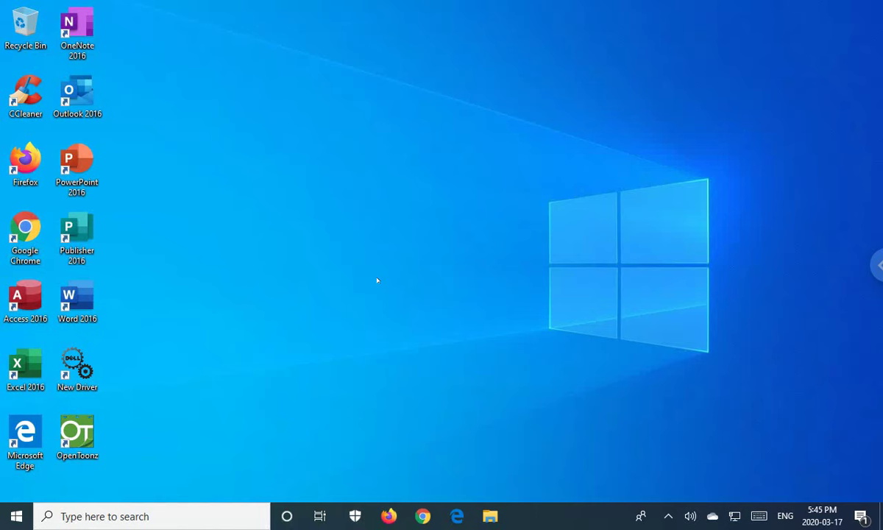
click(875, 263)
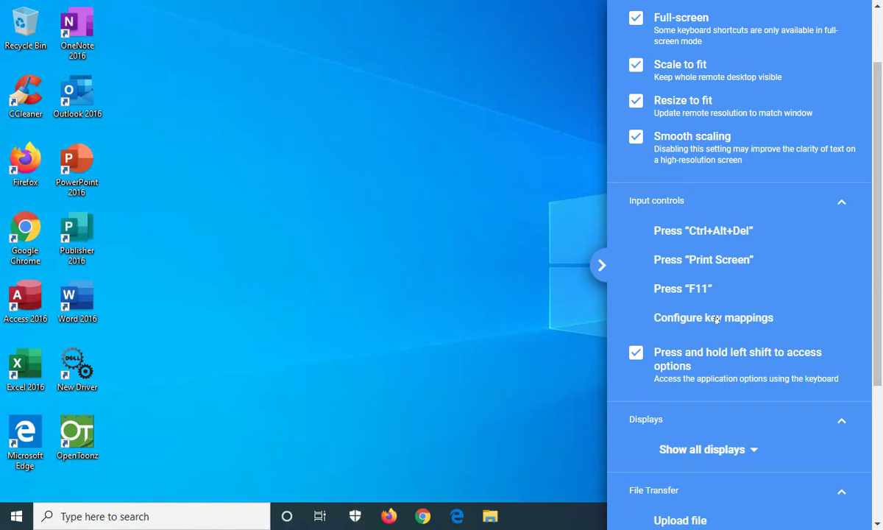
scroll(716, 319, down, 1)
scroll(719, 324, down, 1)
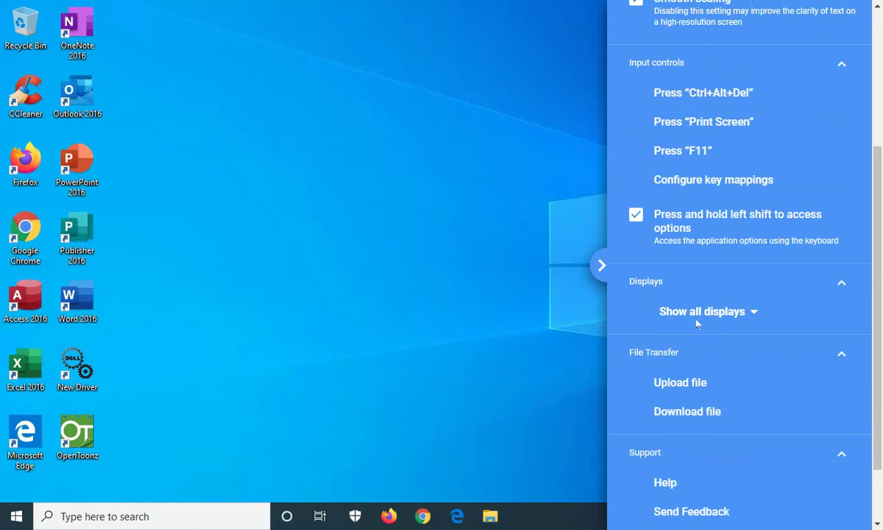
scroll(874, 356, down, 1)
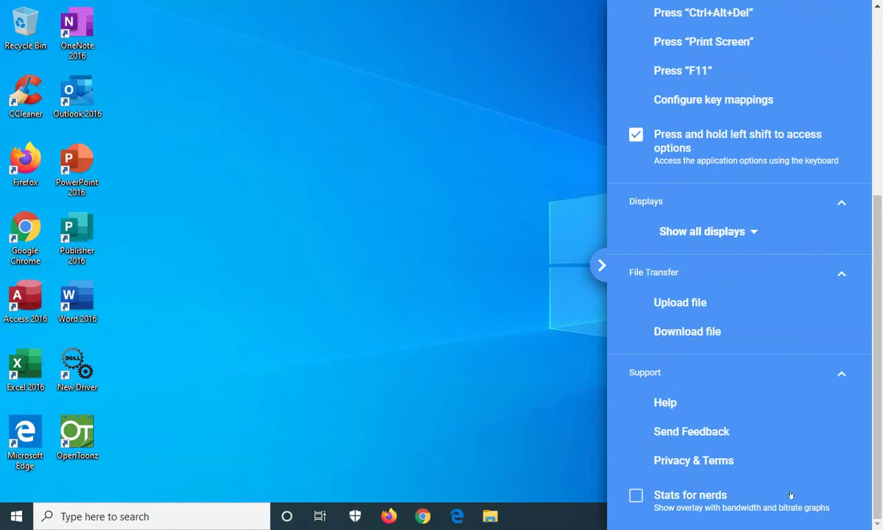
drag(876, 479, 877, 275)
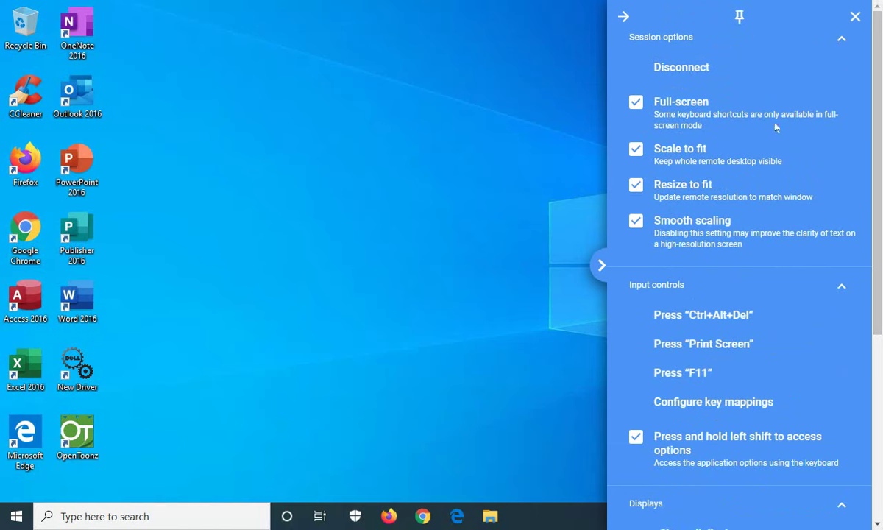
scroll(794, 163, down, 5)
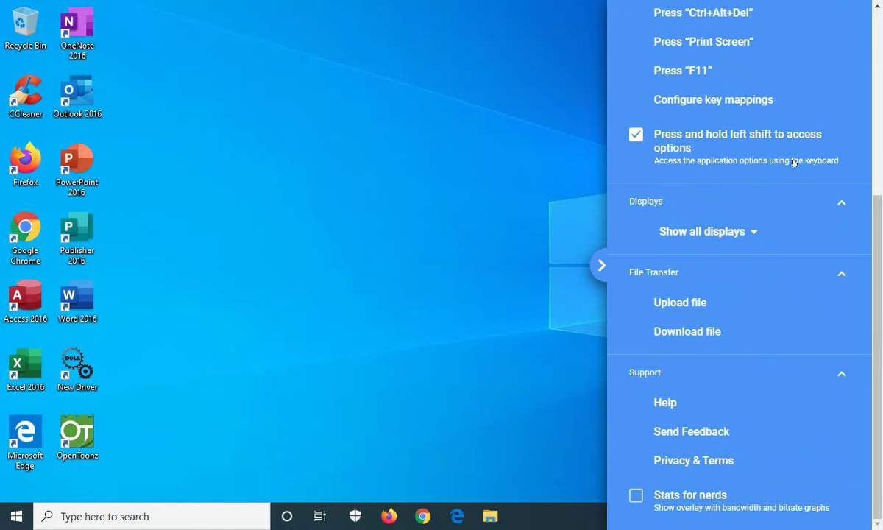
Scroll the session options panel back to the top.
scroll(794, 162, up, 5)
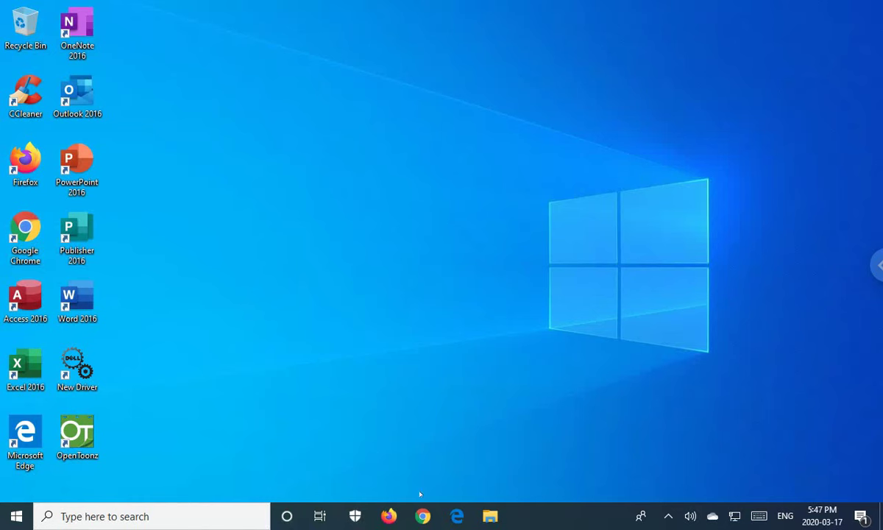
Launch Firefox on the remote PC, enter webmail.yourdomain.com as the address, then minimize it.
click(388, 516)
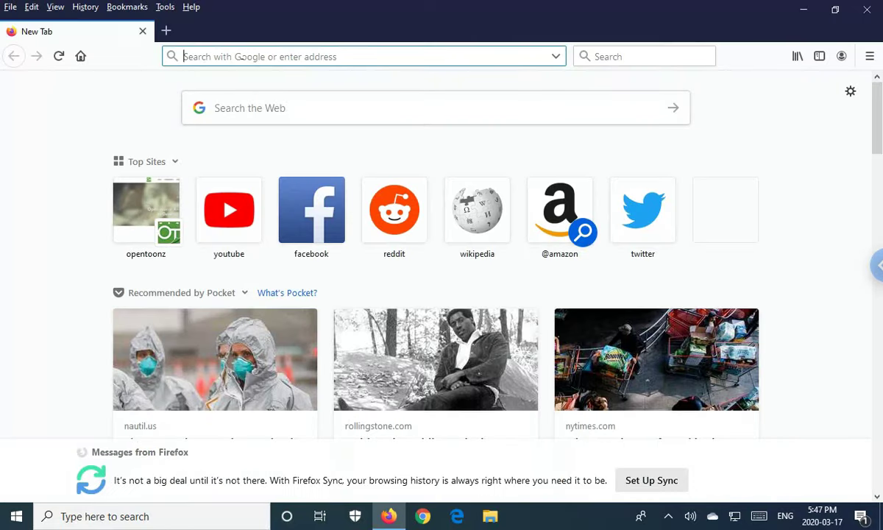
text(webma)
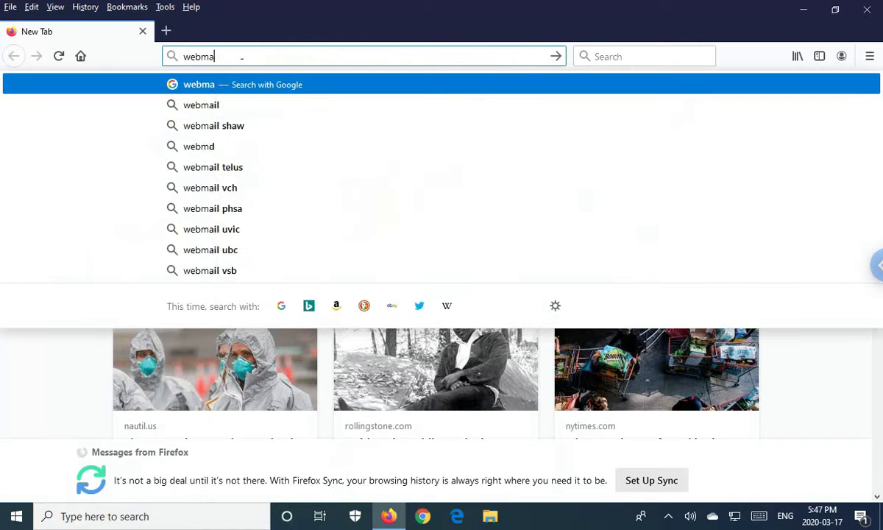
text(il.your)
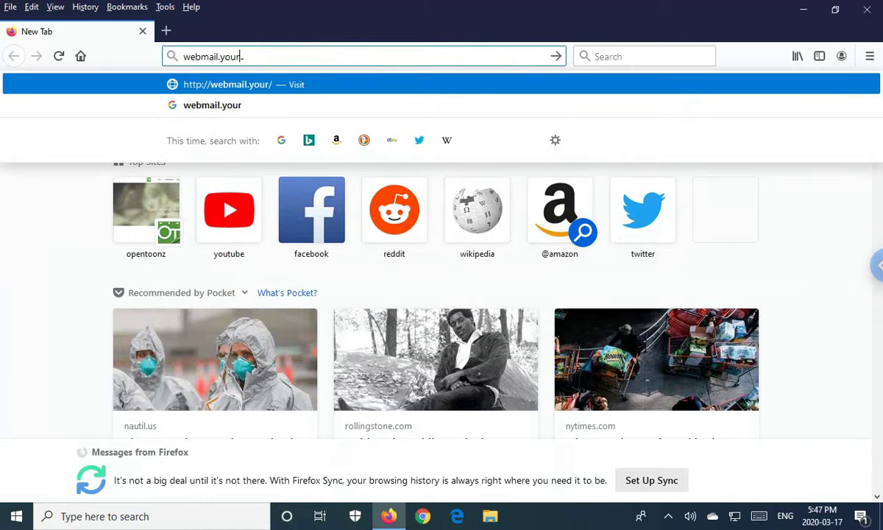
text(domain.com)
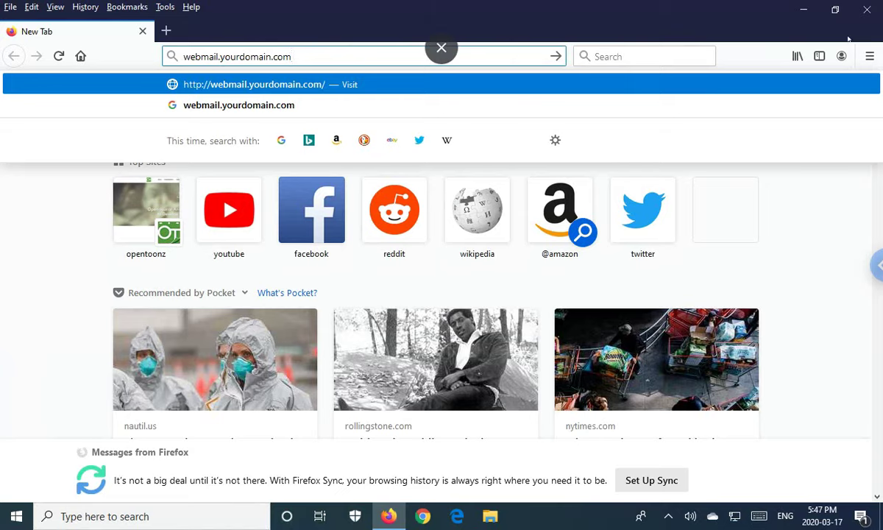
click(803, 9)
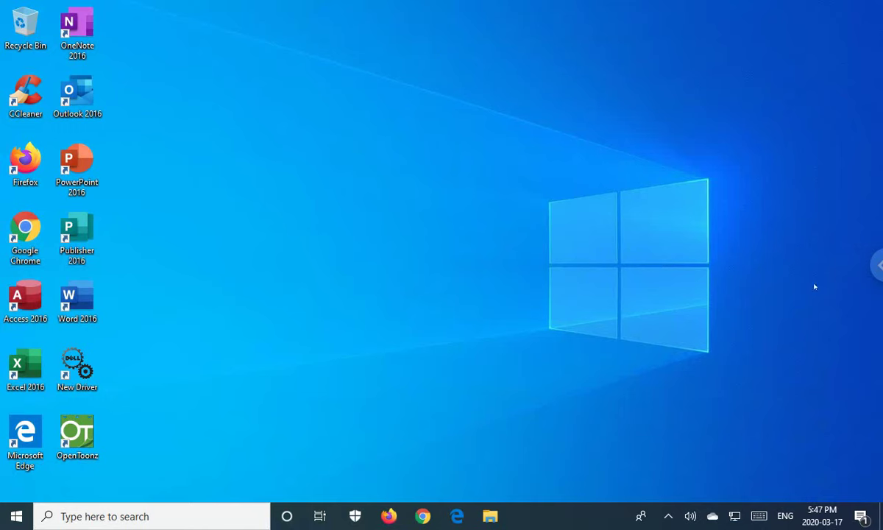
Turn full-screen off, minimize and restore Chrome, then switch full-screen back on.
click(876, 265)
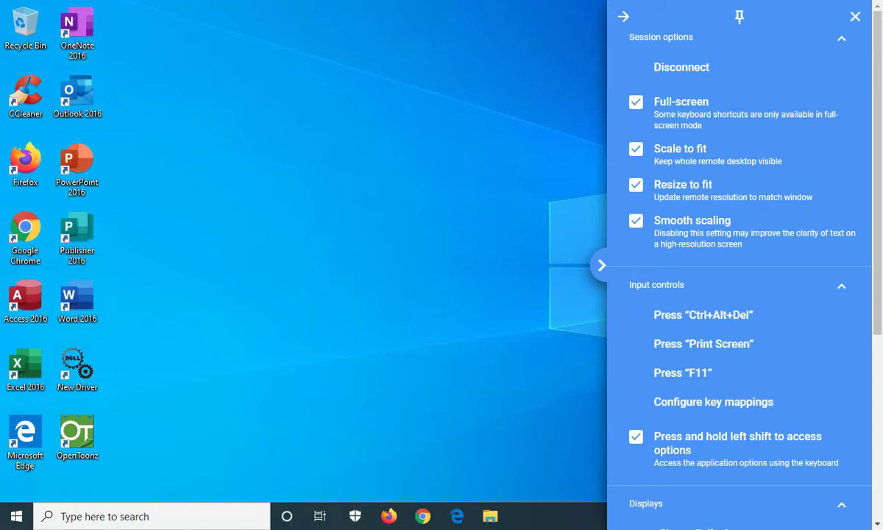
click(626, 100)
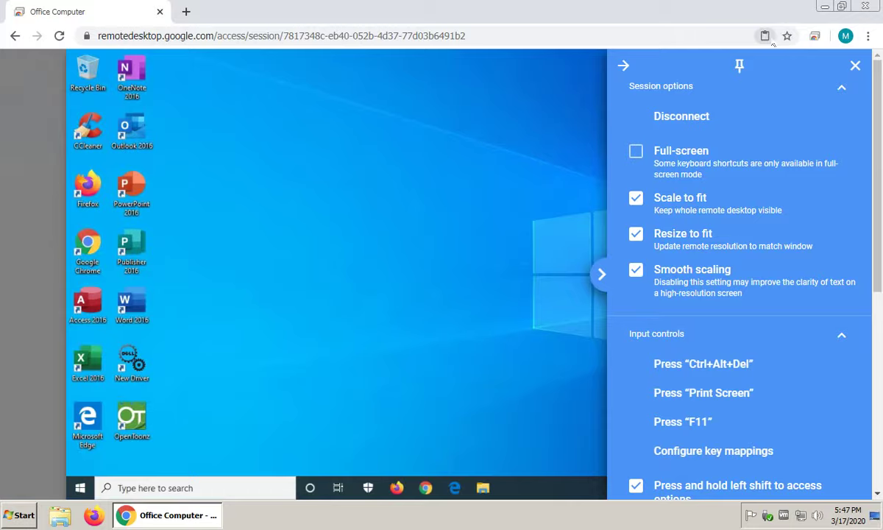
click(825, 6)
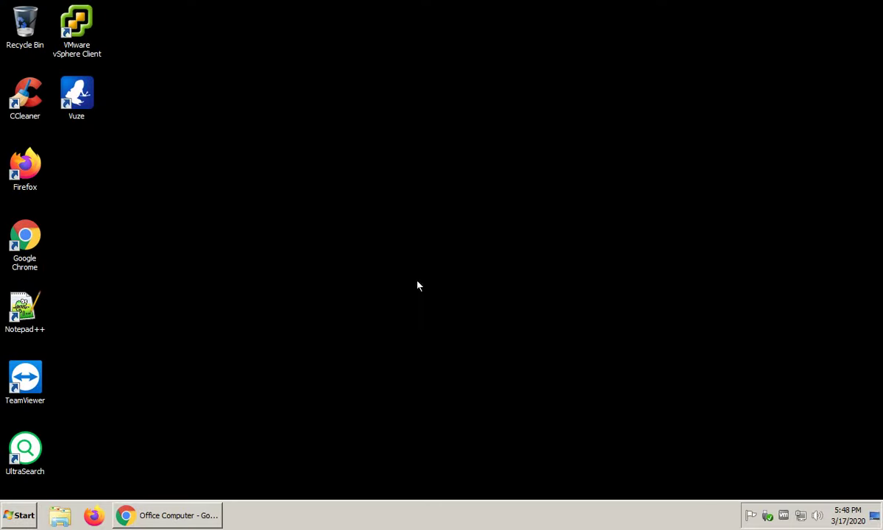
click(167, 516)
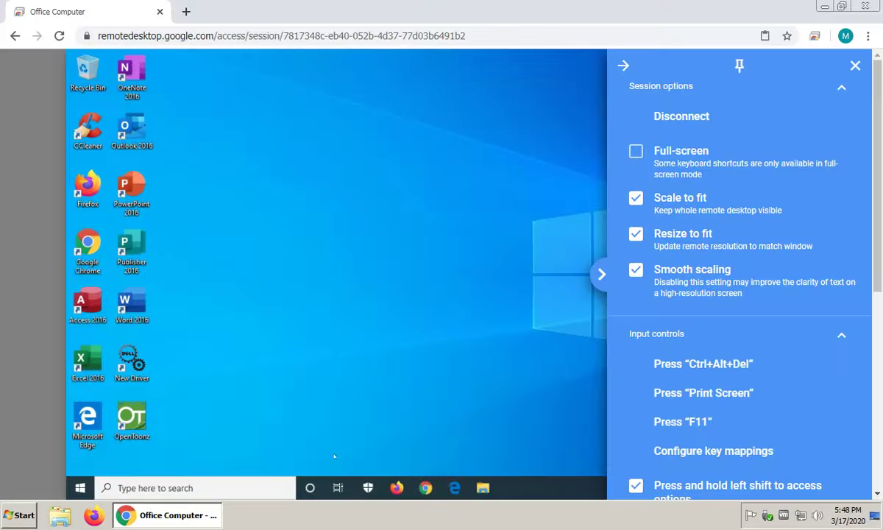
click(636, 151)
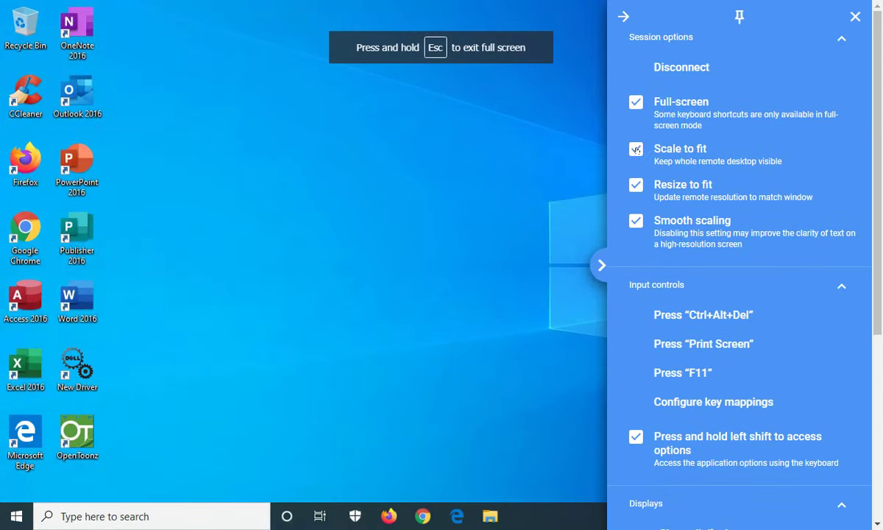
click(406, 185)
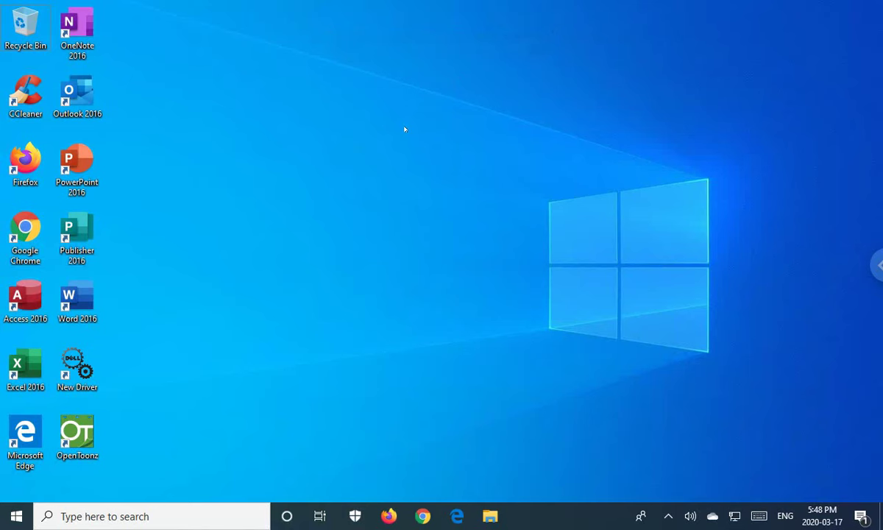
Leave full screen with Esc, re-enable it, then exit full screen via the top X button.
key(Escape)
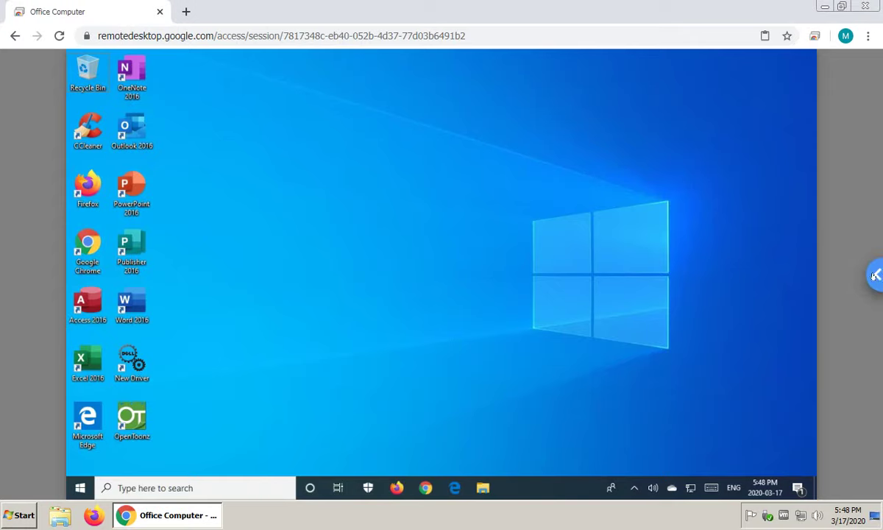
click(877, 274)
click(636, 151)
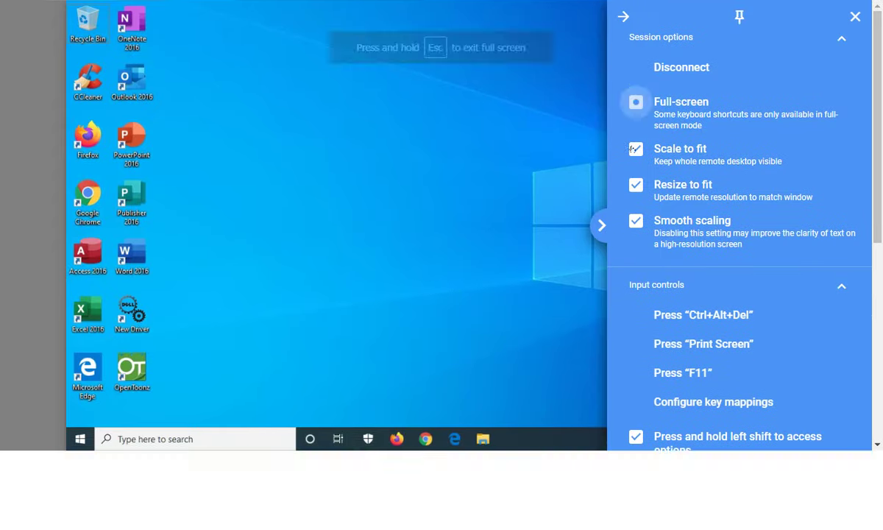
click(402, 143)
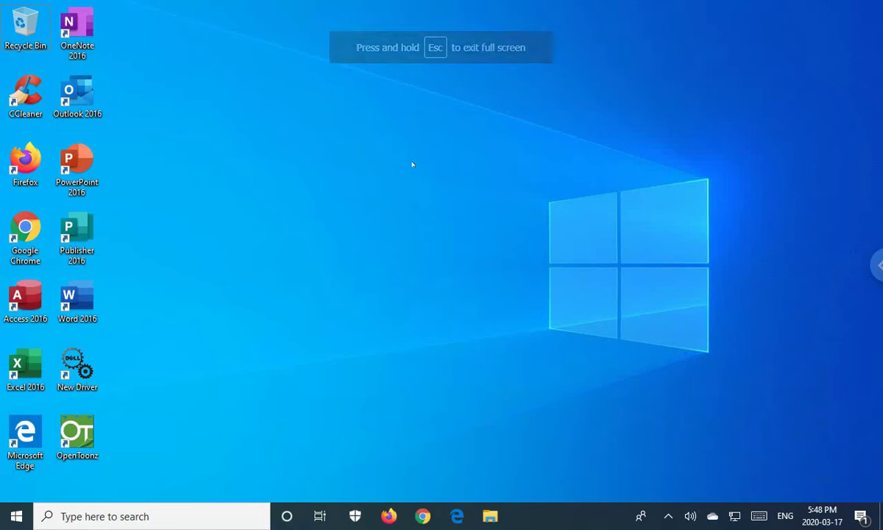
mouse_move(387, 2)
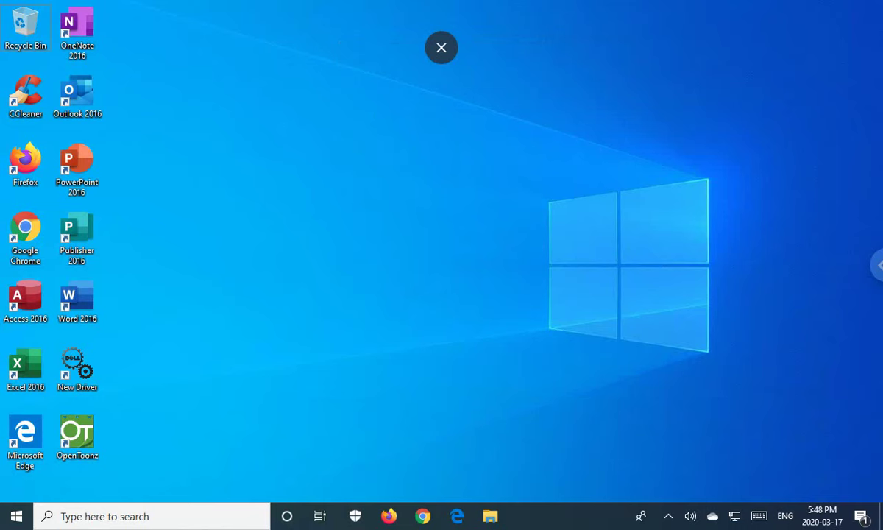
click(442, 46)
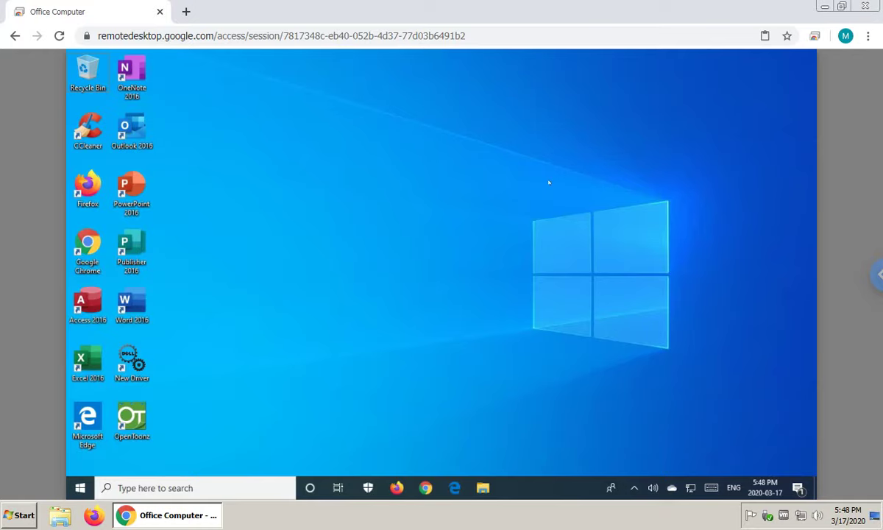